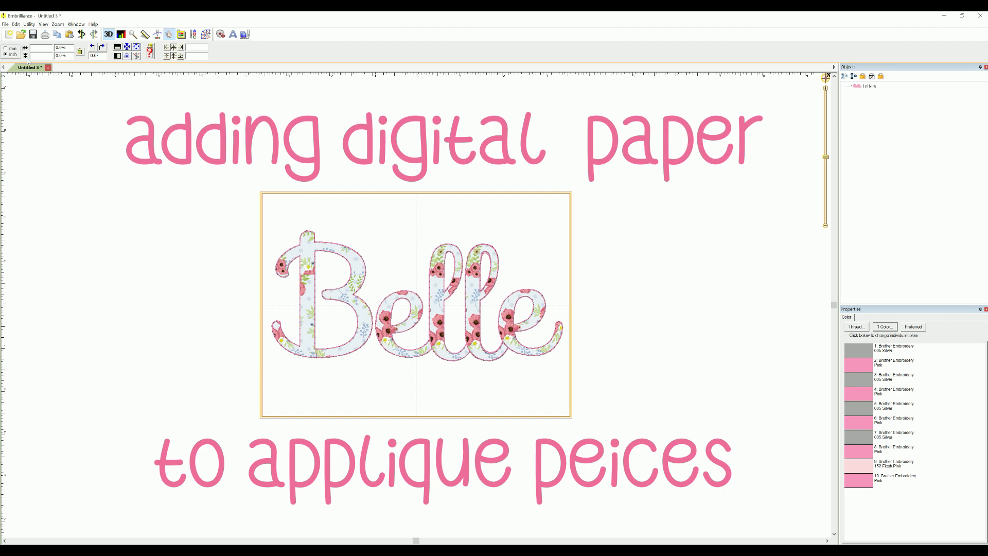
Create a new design and add lettering in the BK Sophia Alpha 3inch font.
{"action": "left_click", "coordinate": [8, 34]}
{"action": "scroll", "coordinate": [299, 226], "scroll_direction": "down", "scroll_amount": 2}
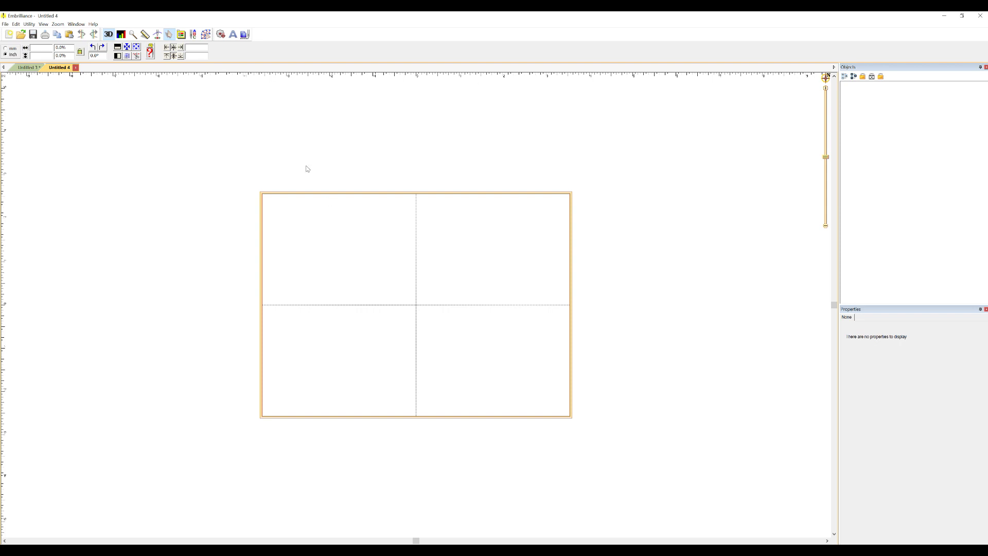
{"action": "left_click", "coordinate": [233, 35]}
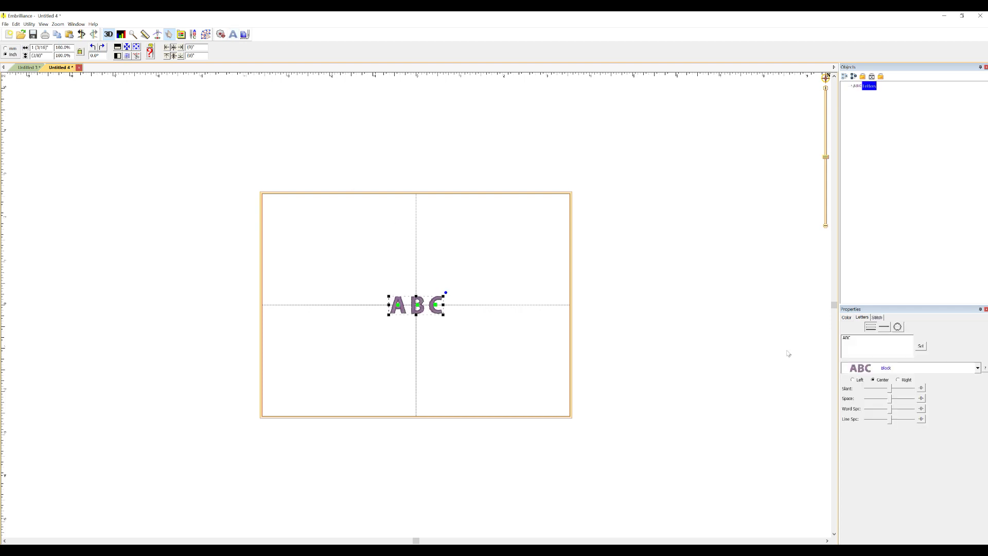
{"action": "left_click", "coordinate": [861, 372]}
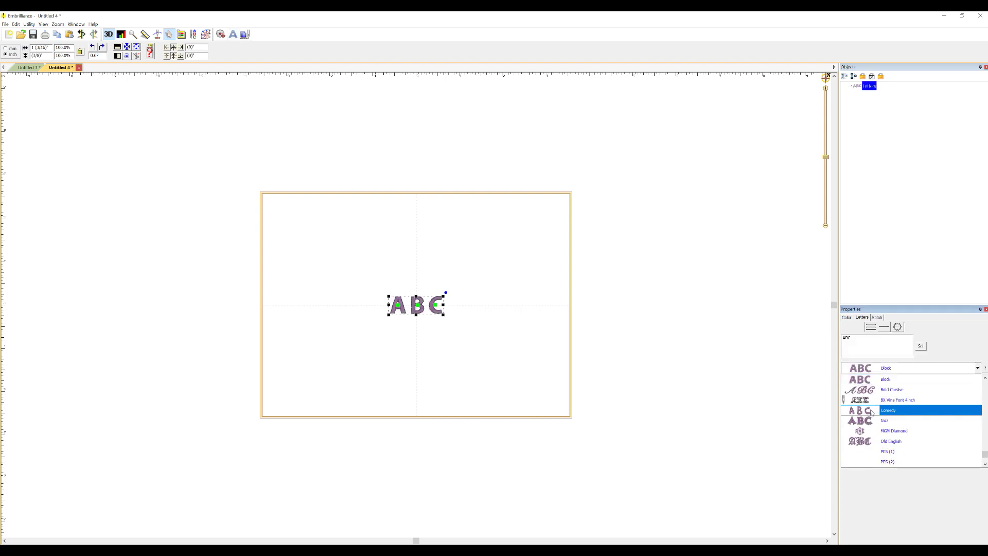
{"action": "scroll", "coordinate": [899, 422], "scroll_direction": "down", "scroll_amount": 10}
{"action": "scroll", "coordinate": [900, 422], "scroll_direction": "up", "scroll_amount": 5}
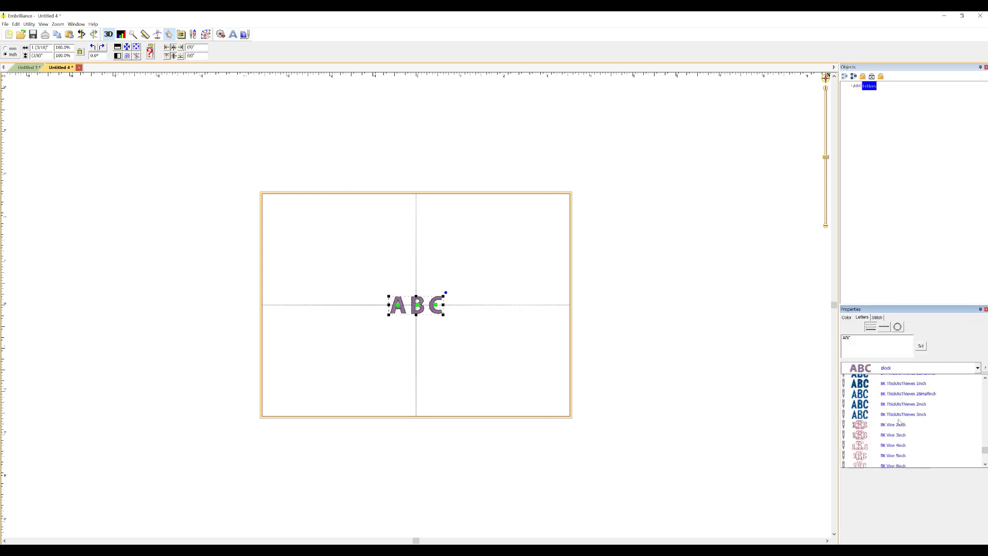
{"action": "scroll", "coordinate": [899, 422], "scroll_direction": "up", "scroll_amount": 5}
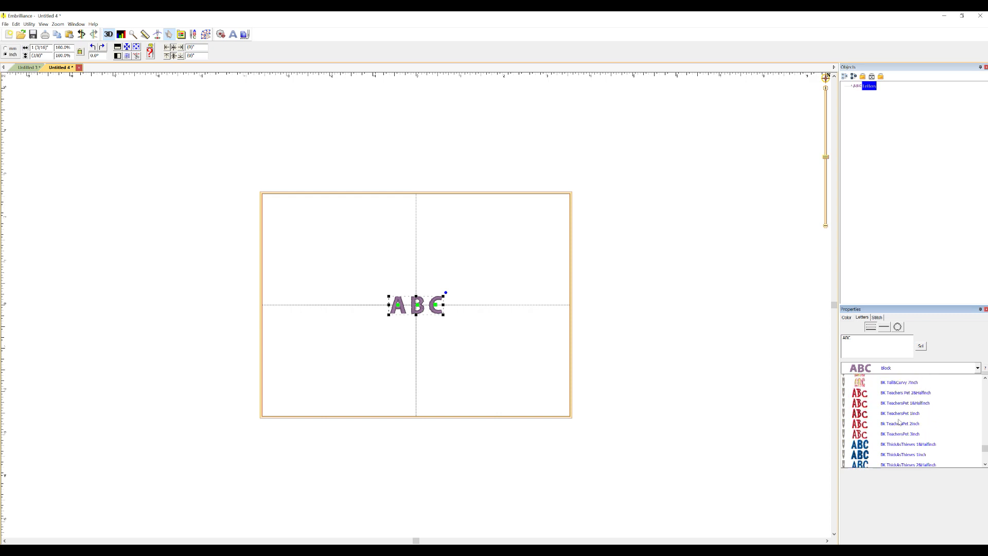
{"action": "scroll", "coordinate": [900, 422], "scroll_direction": "up", "scroll_amount": 4}
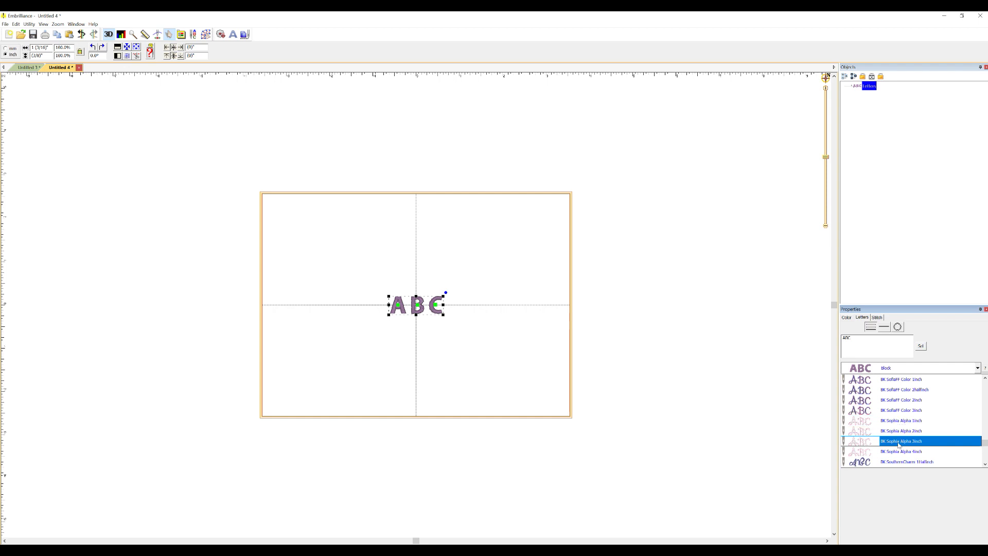
{"action": "left_click", "coordinate": [899, 442]}
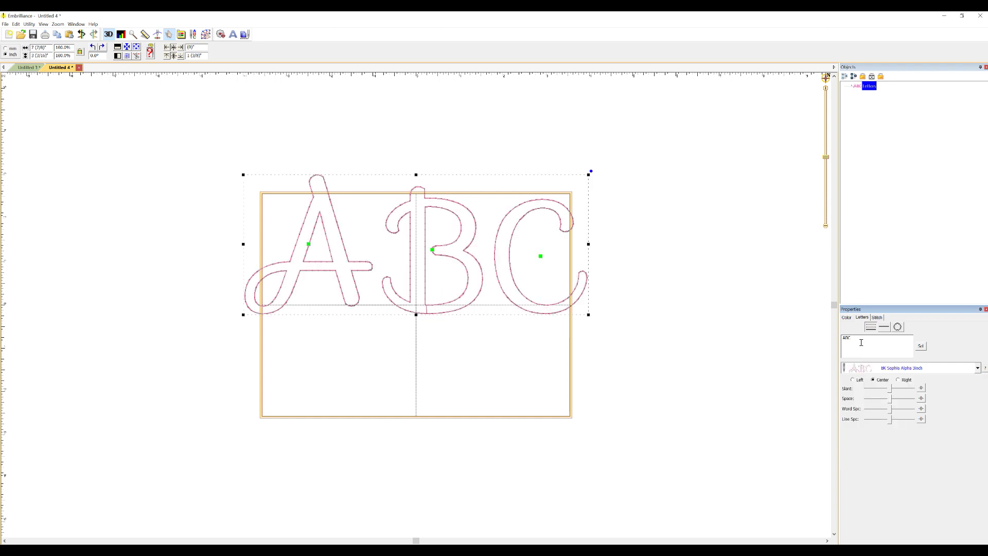
Replace the ABC lettering text with 'Belle'.
{"action": "left_click_drag", "start_coordinate": [861, 342], "coordinate": [831, 340]}
{"action": "type", "text": "Belle"}
{"action": "left_click", "coordinate": [921, 346]}
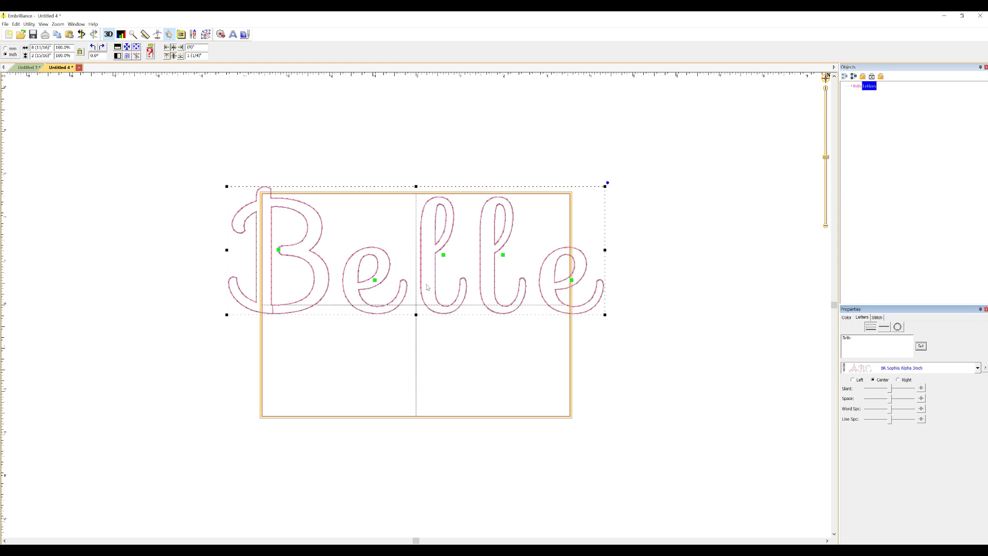
Slide the e, both l's and the final e left so each letter overlaps its neighbour.
{"action": "left_click", "coordinate": [377, 285]}
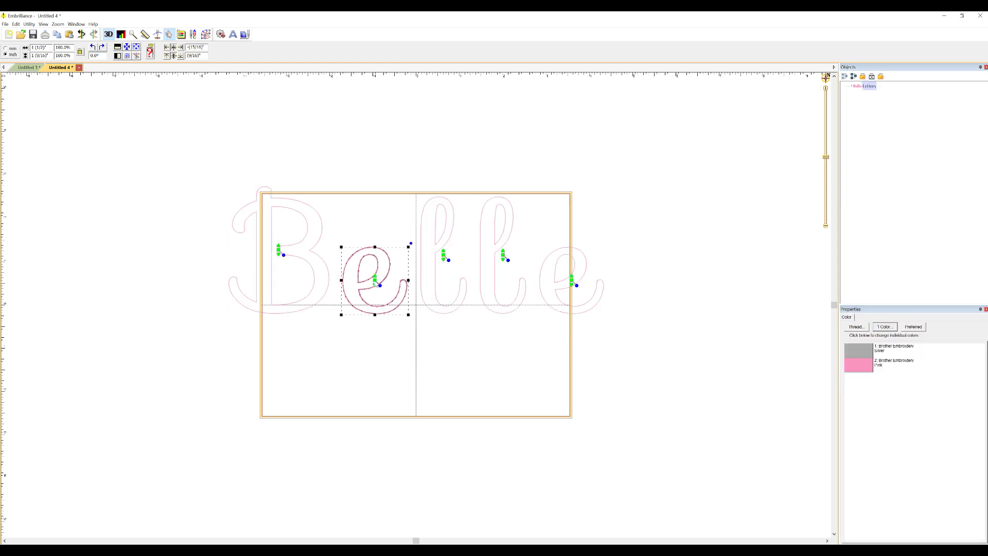
{"action": "left_click_drag", "start_coordinate": [374, 282], "coordinate": [363, 283]}
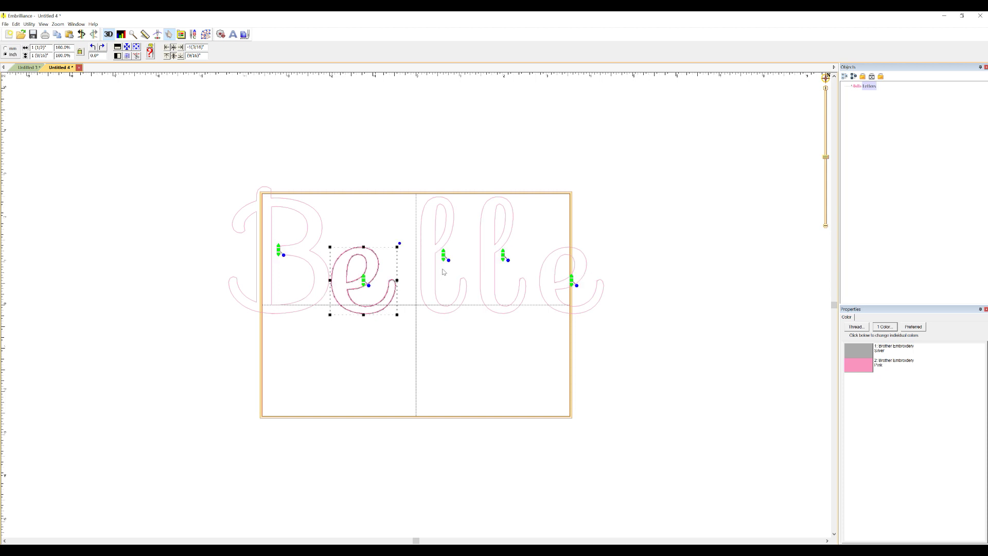
{"action": "left_click", "coordinate": [446, 259]}
{"action": "left_click_drag", "start_coordinate": [446, 259], "coordinate": [406, 256]}
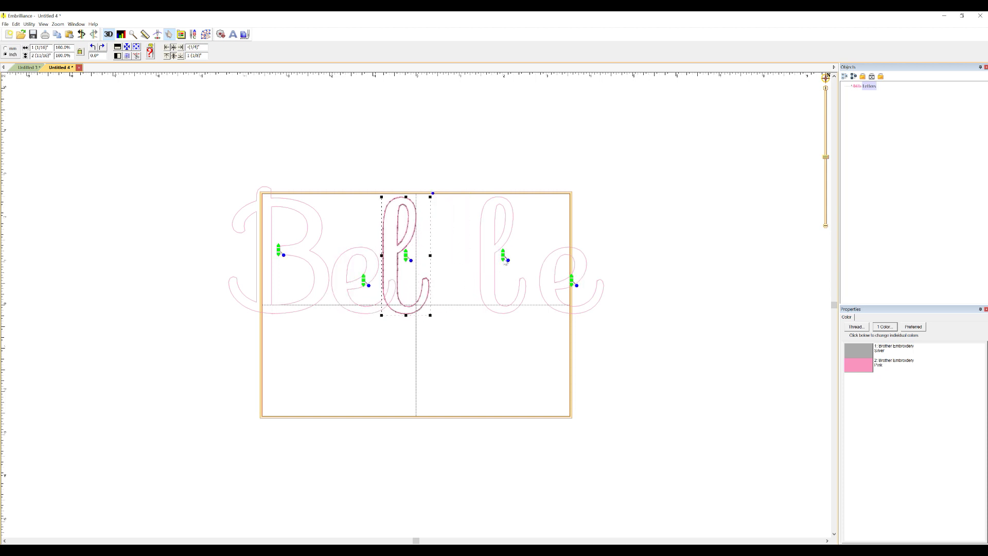
{"action": "left_click", "coordinate": [504, 259]}
{"action": "left_click_drag", "start_coordinate": [504, 259], "coordinate": [443, 260]}
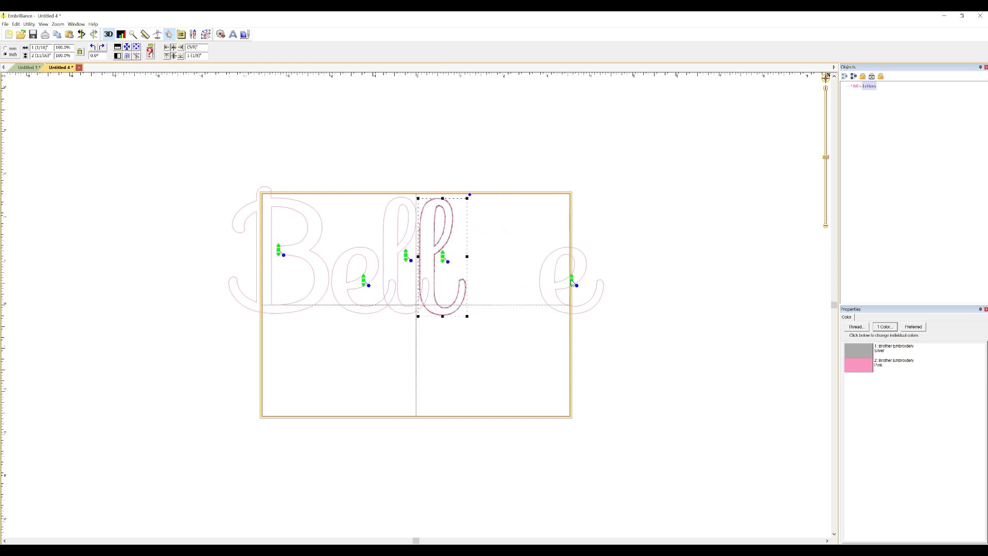
{"action": "left_click", "coordinate": [572, 282]}
{"action": "left_click_drag", "start_coordinate": [571, 282], "coordinate": [489, 284]}
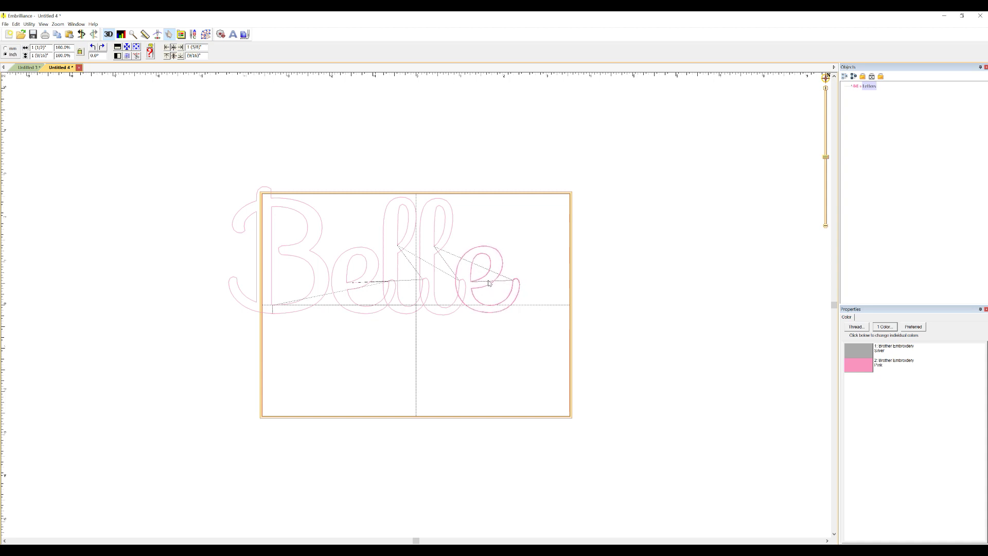
{"action": "left_click", "coordinate": [488, 283]}
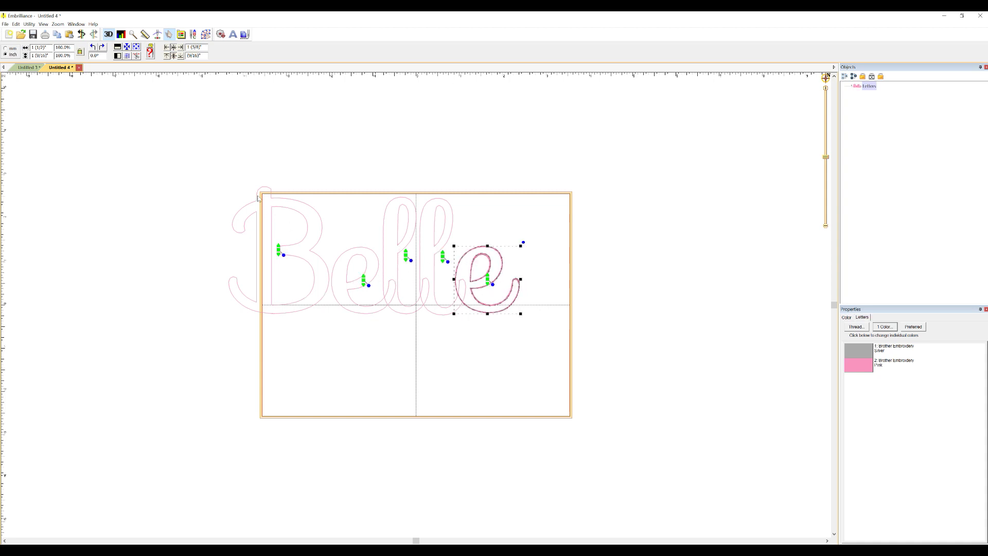
Move the whole Belle word to the centre of the hoop and deselect it.
{"action": "left_click", "coordinate": [275, 203]}
{"action": "left_click_drag", "start_coordinate": [288, 203], "coordinate": [330, 244]}
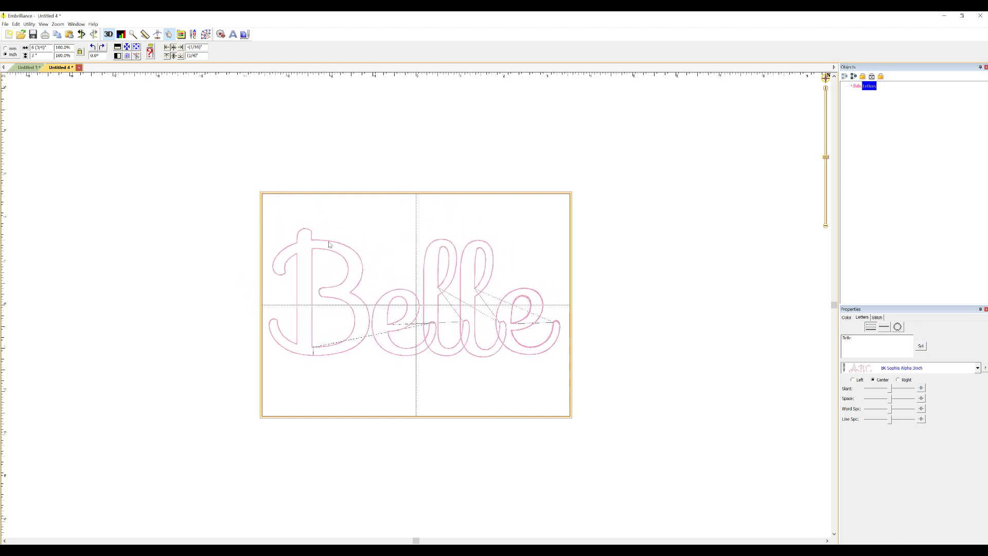
{"action": "left_click", "coordinate": [327, 164]}
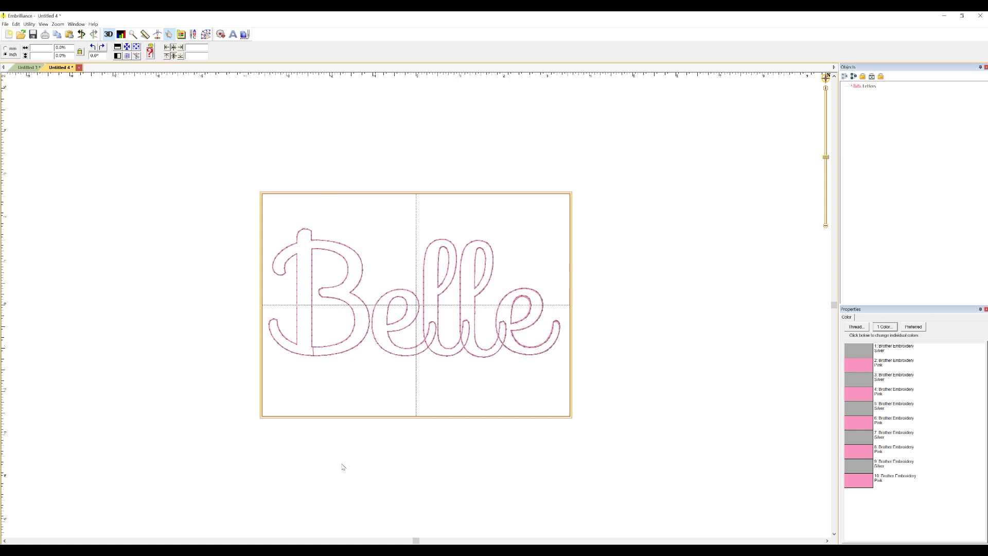
Switch to Firefox and scroll through Etsy's 'digital wallpaper' search results.
{"action": "left_click", "coordinate": [287, 522]}
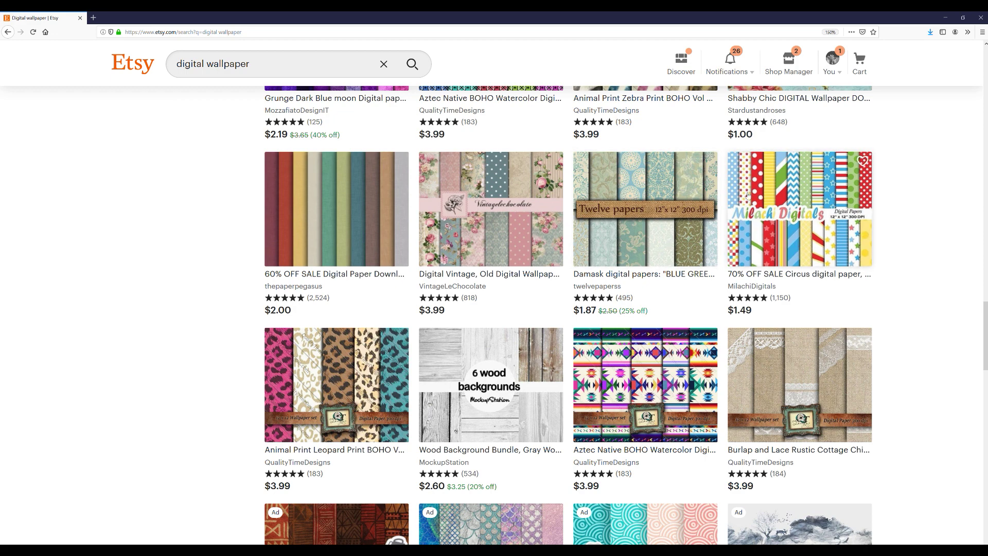
{"action": "scroll", "coordinate": [391, 278], "scroll_direction": "down", "scroll_amount": 1}
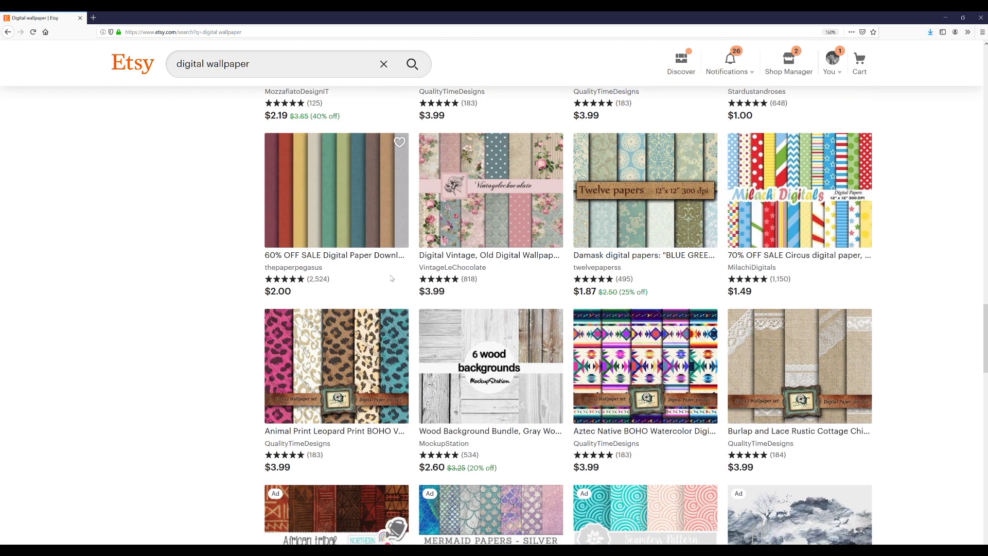
{"action": "scroll", "coordinate": [391, 278], "scroll_direction": "down", "scroll_amount": 3}
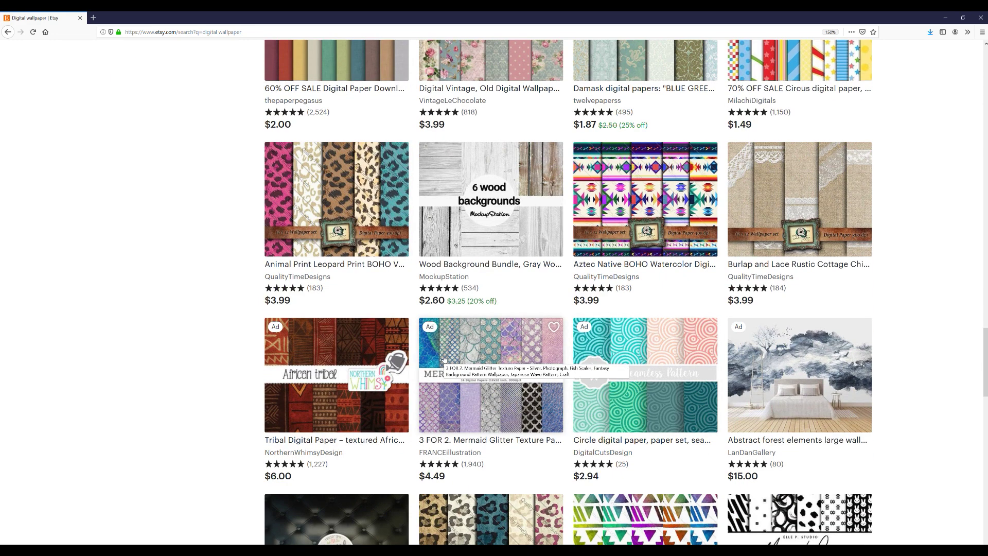
{"action": "scroll", "coordinate": [445, 359], "scroll_direction": "down", "scroll_amount": 8}
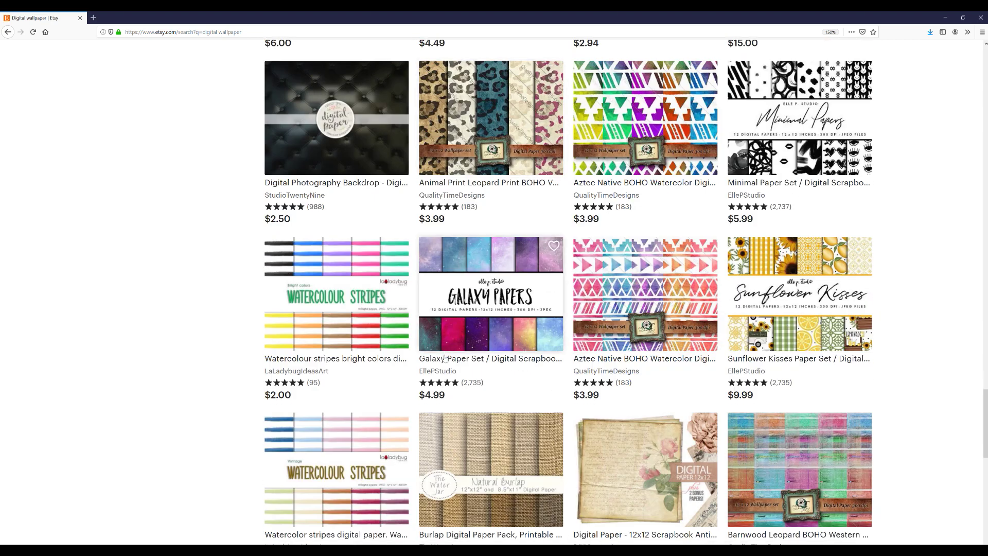
{"action": "scroll", "coordinate": [444, 359], "scroll_direction": "down", "scroll_amount": 5}
{"action": "scroll", "coordinate": [445, 359], "scroll_direction": "up", "scroll_amount": 10}
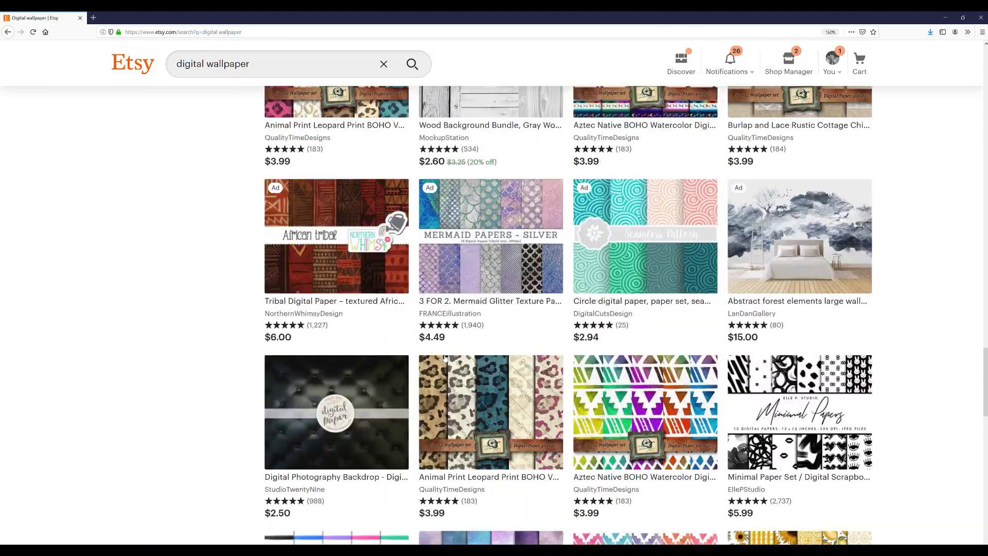
{"action": "scroll", "coordinate": [445, 359], "scroll_direction": "up", "scroll_amount": 10}
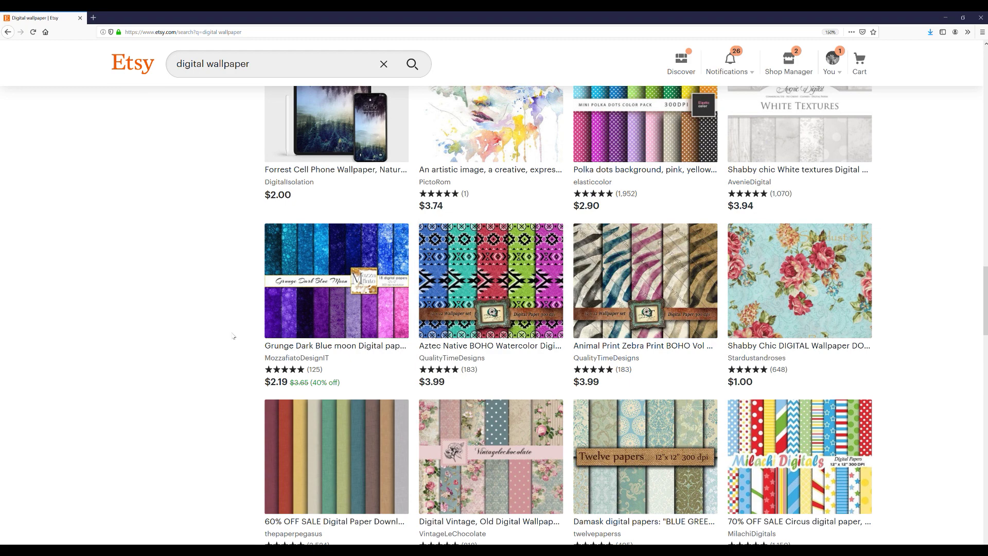
{"action": "scroll", "coordinate": [222, 315], "scroll_direction": "up", "scroll_amount": 3}
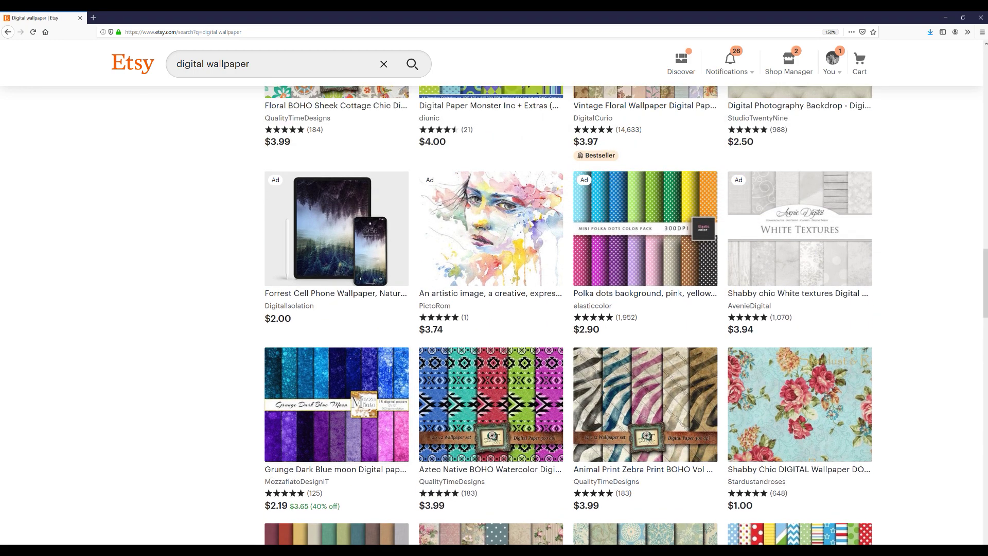
Bring the Untitled 4 Belle design forward and select only the letter B.
{"action": "mouse_move", "coordinate": [304, 551]}
{"action": "left_click", "coordinate": [341, 535]}
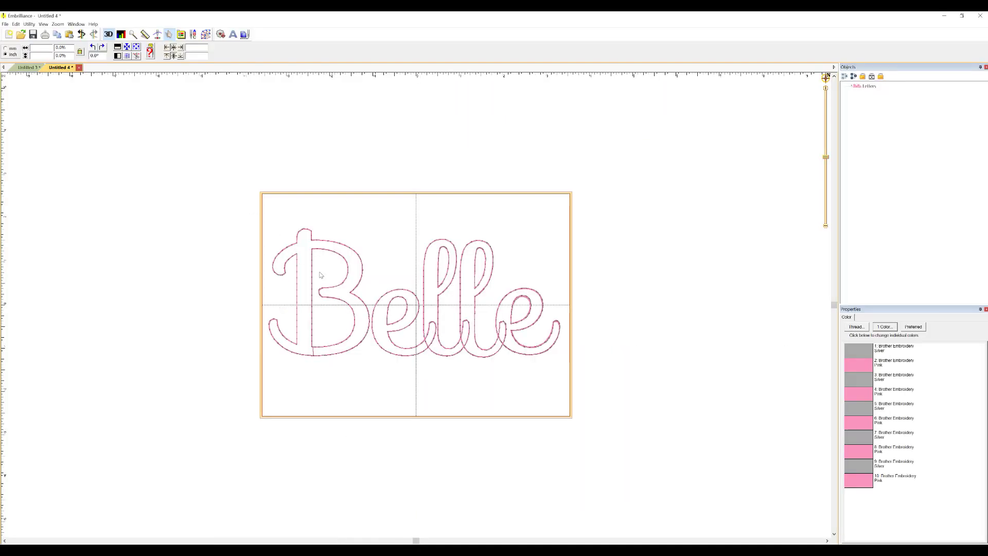
{"action": "left_click", "coordinate": [330, 289]}
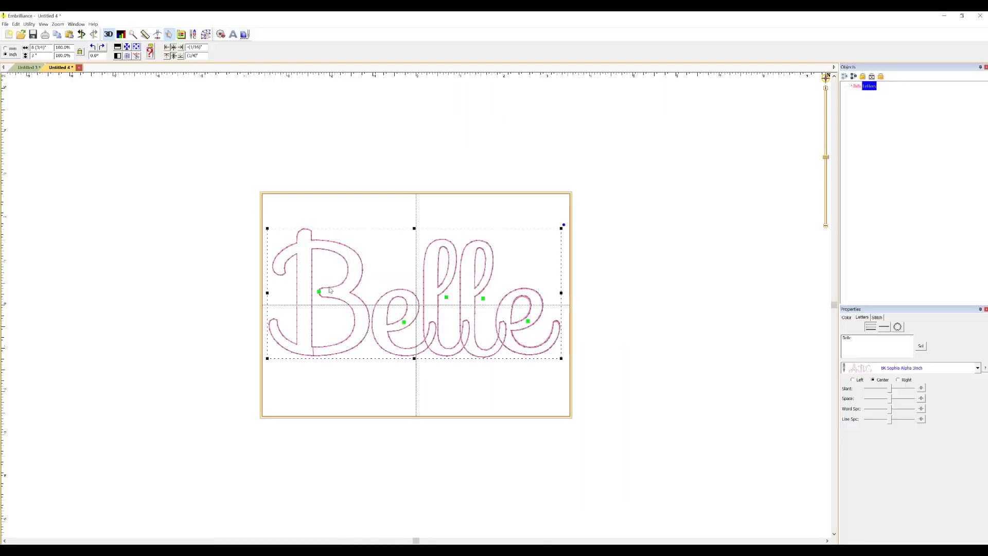
{"action": "left_click", "coordinate": [319, 293]}
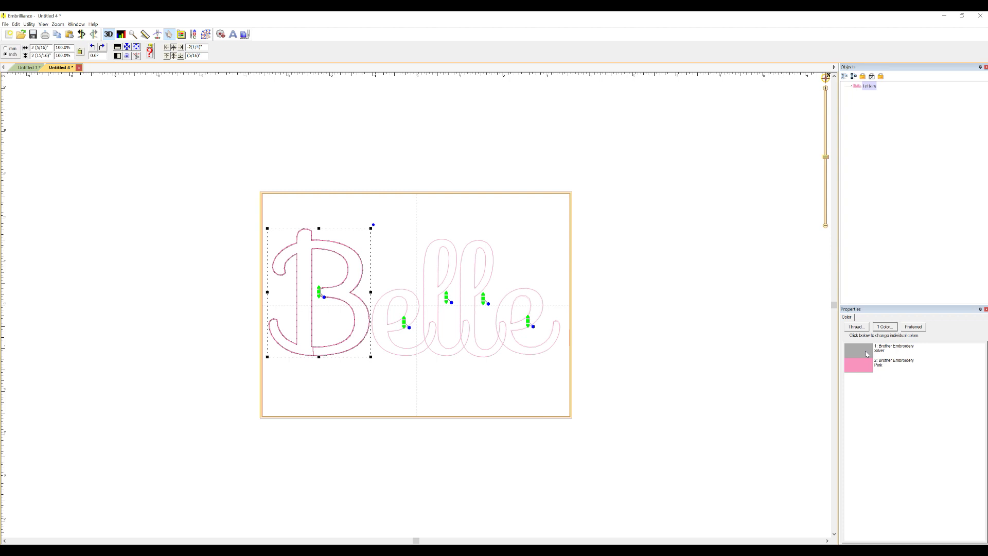
Make the B's first colour an Applique Position piece with a simulated fabric fill.
{"action": "left_click", "coordinate": [867, 354]}
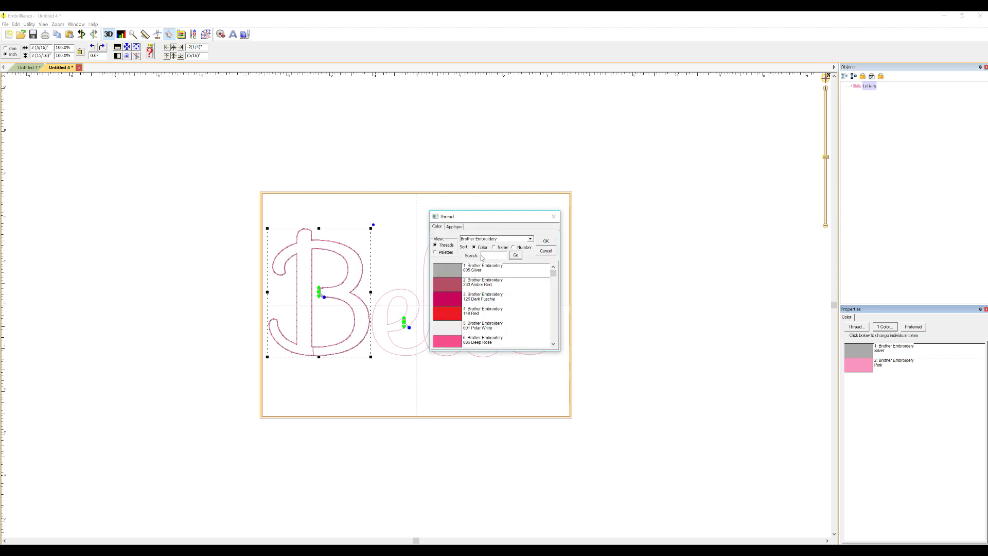
{"action": "left_click", "coordinate": [457, 227]}
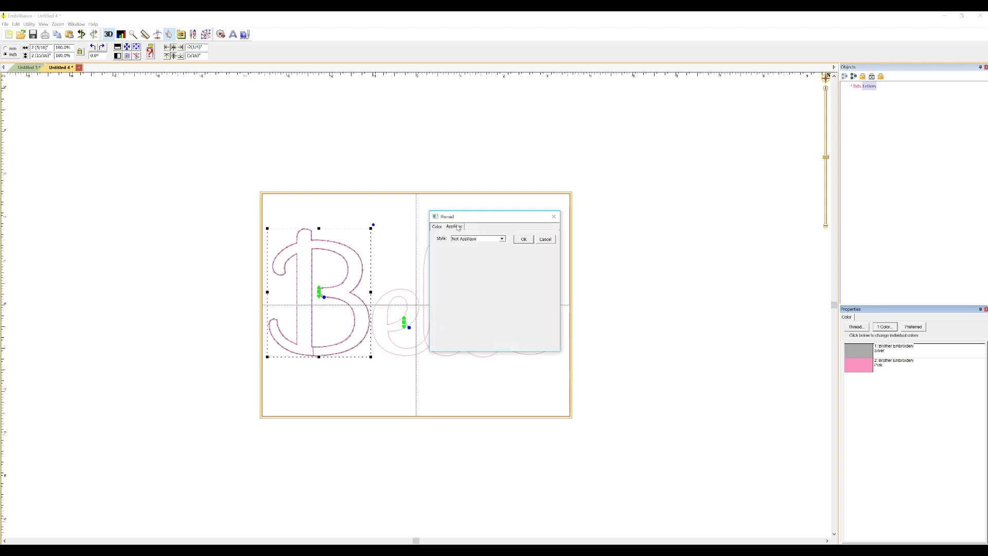
{"action": "left_click", "coordinate": [497, 240]}
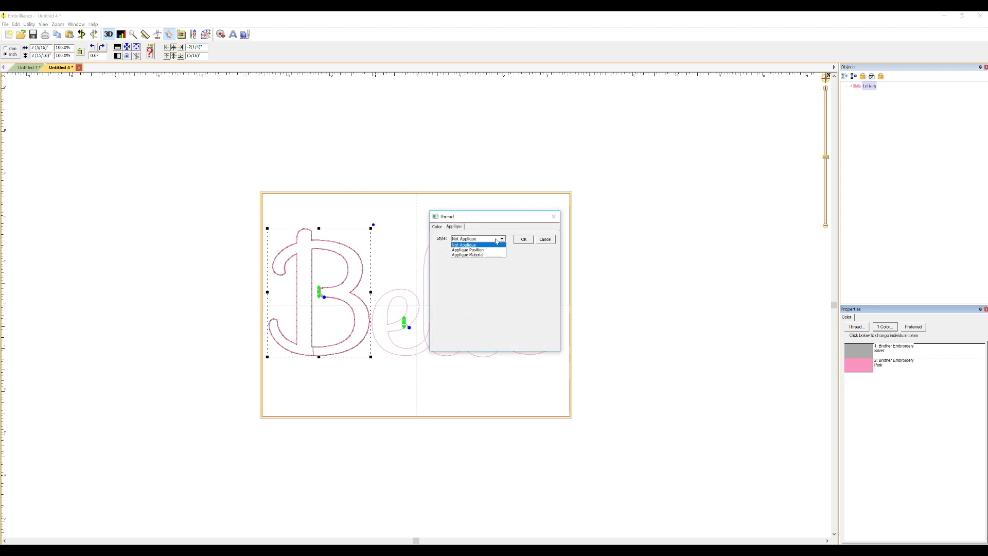
{"action": "left_click", "coordinate": [484, 251]}
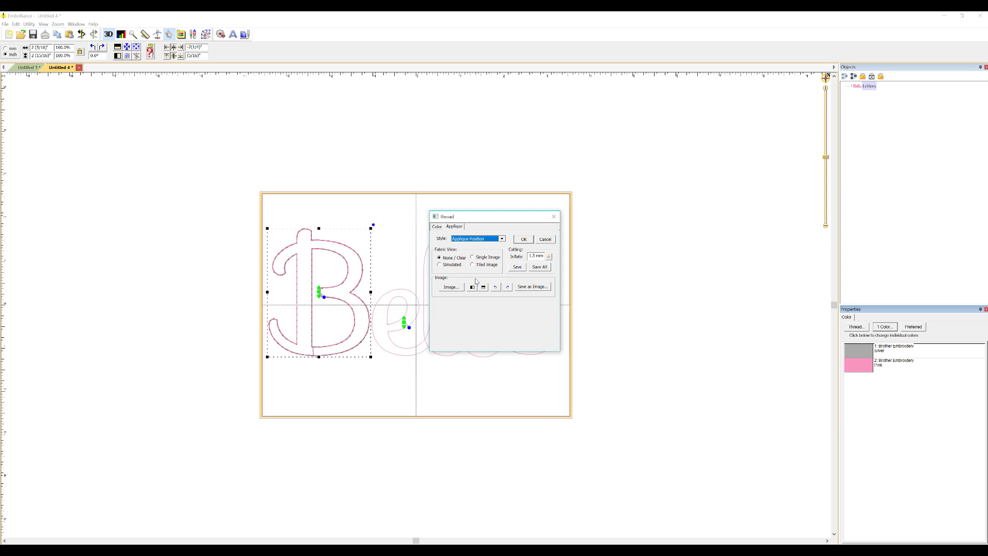
{"action": "left_click", "coordinate": [440, 265]}
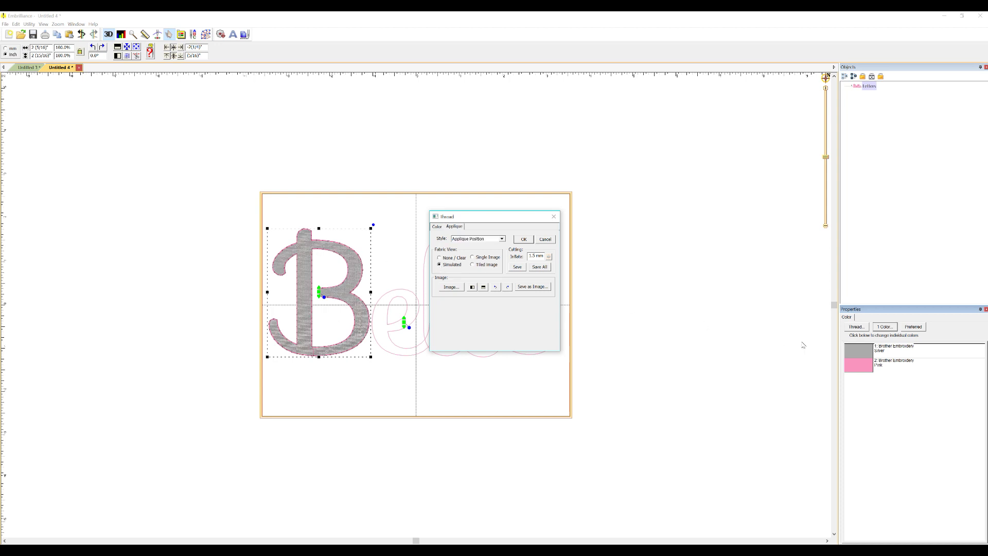
Set the B's thread colour to 085 Pink and choose a Tiled Image fabric fill.
{"action": "left_click", "coordinate": [437, 227]}
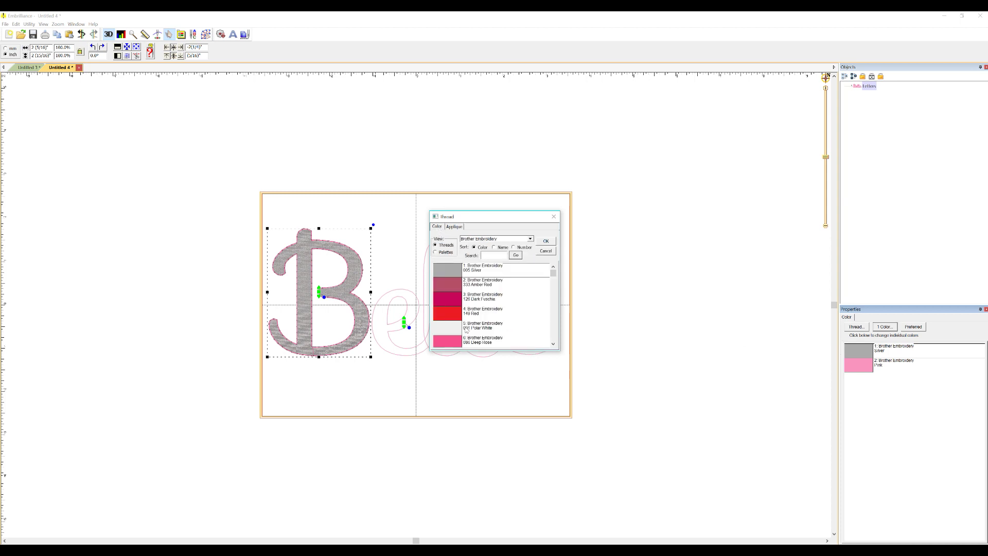
{"action": "scroll", "coordinate": [466, 330], "scroll_direction": "down", "scroll_amount": 2}
{"action": "left_click", "coordinate": [454, 317]}
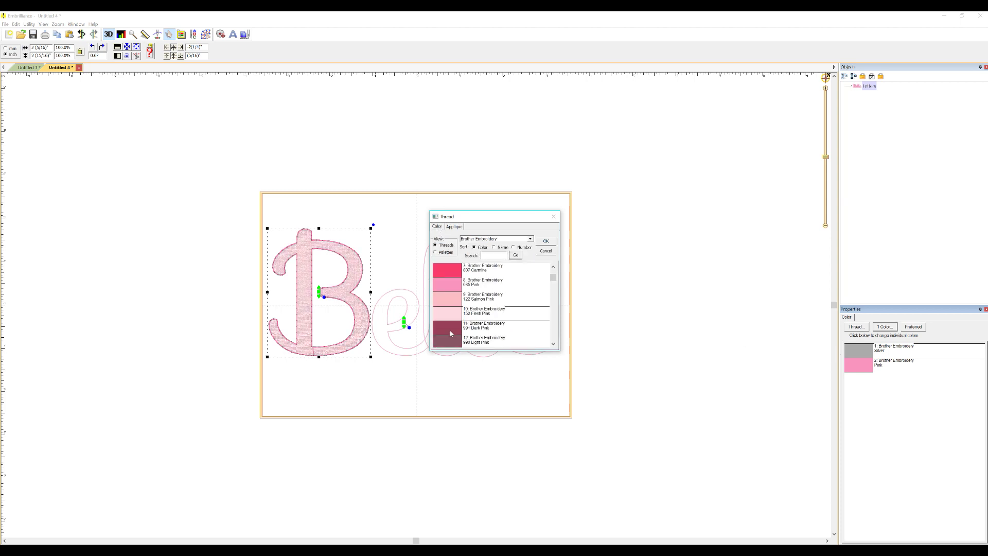
{"action": "left_click", "coordinate": [451, 334]}
{"action": "left_click", "coordinate": [445, 290]}
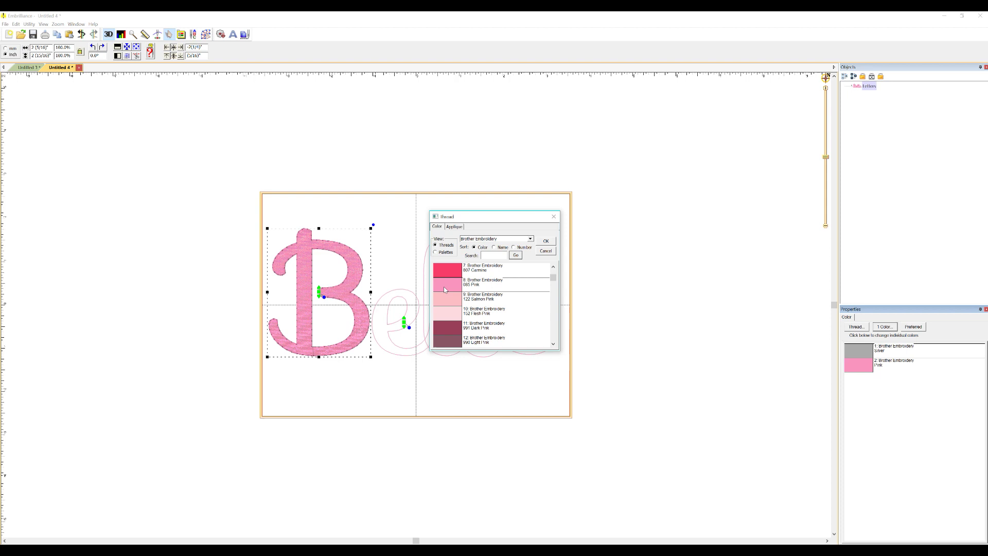
{"action": "left_click", "coordinate": [455, 227]}
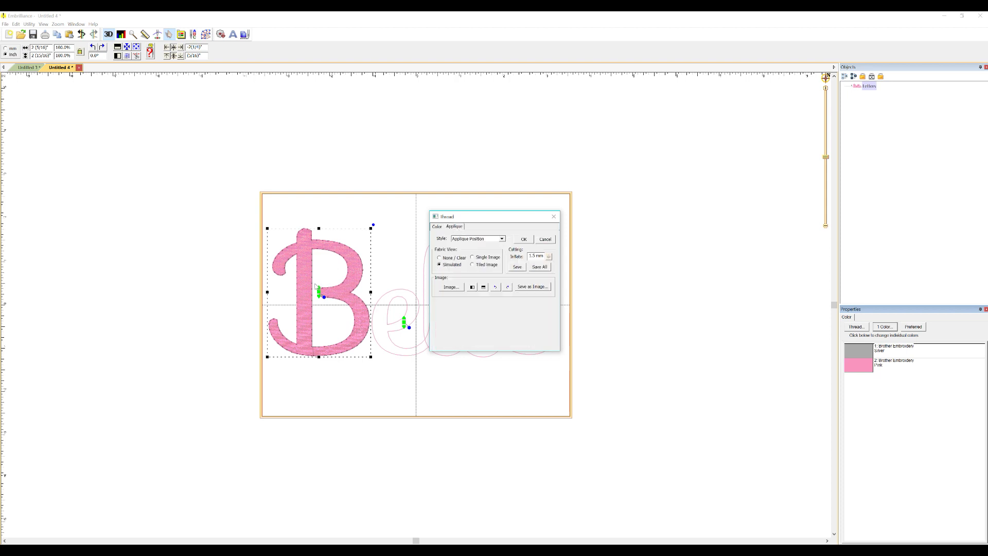
{"action": "left_click", "coordinate": [472, 265]}
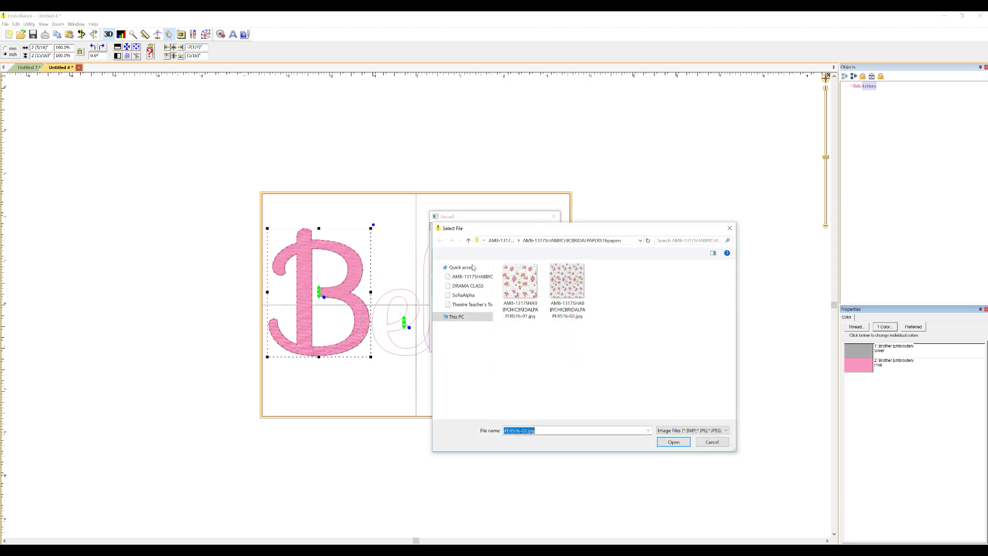
Fill the B with the second floral JPG as tiled applique fabric.
{"action": "double_click", "coordinate": [563, 284]}
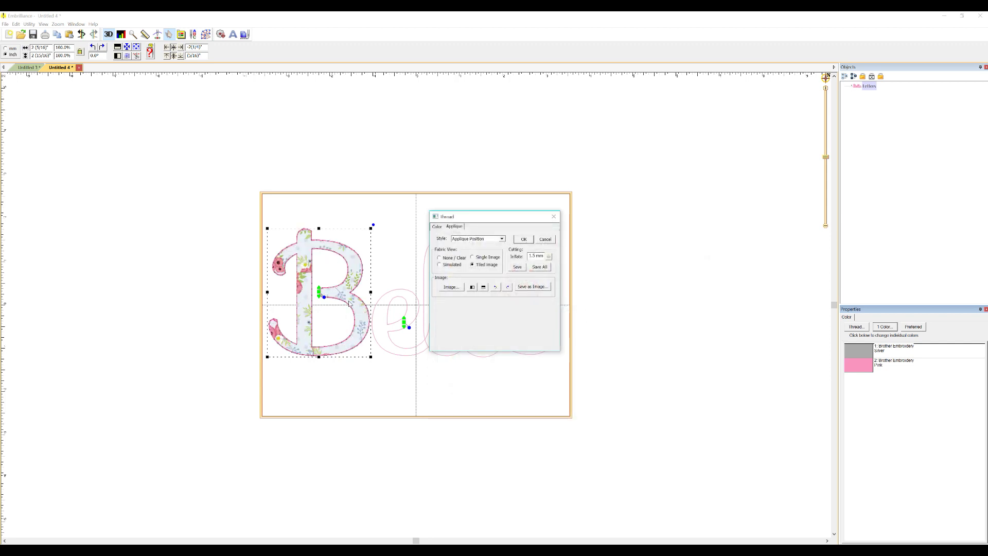
{"action": "left_click", "coordinate": [372, 325]}
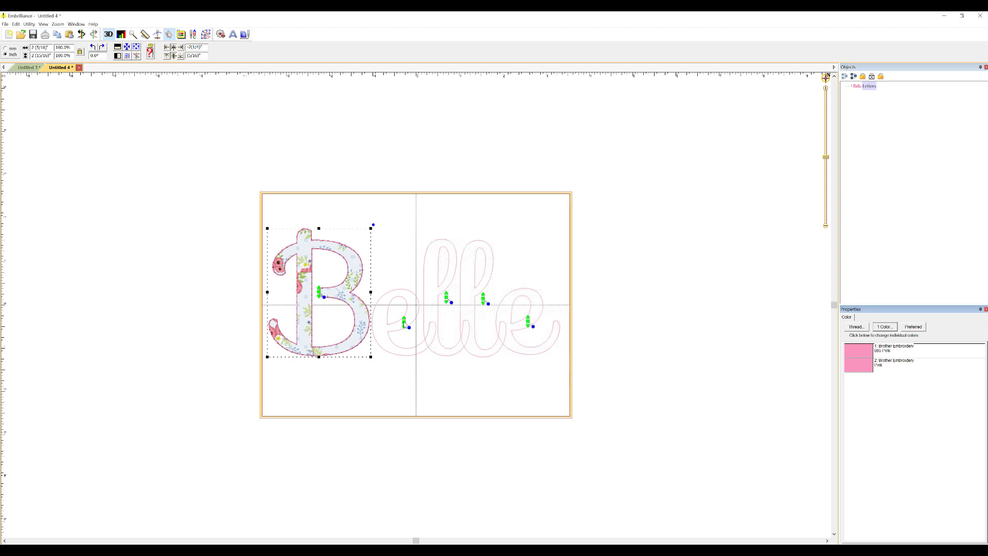
{"action": "left_click", "coordinate": [405, 324]}
Make the first e an Applique Position piece tiled with the same floral JPG.
{"action": "left_click", "coordinate": [856, 326]}
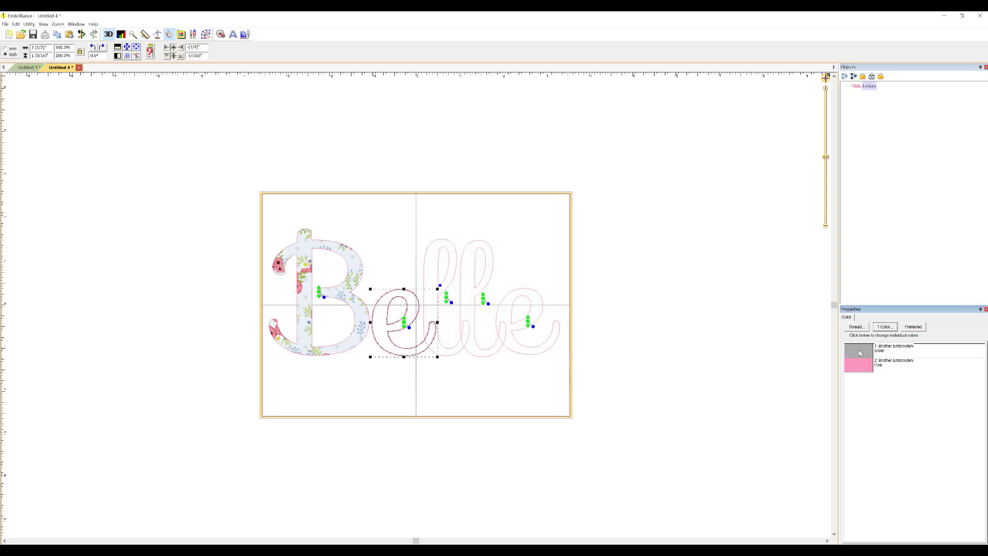
{"action": "left_click", "coordinate": [454, 226]}
{"action": "left_click", "coordinate": [491, 240]}
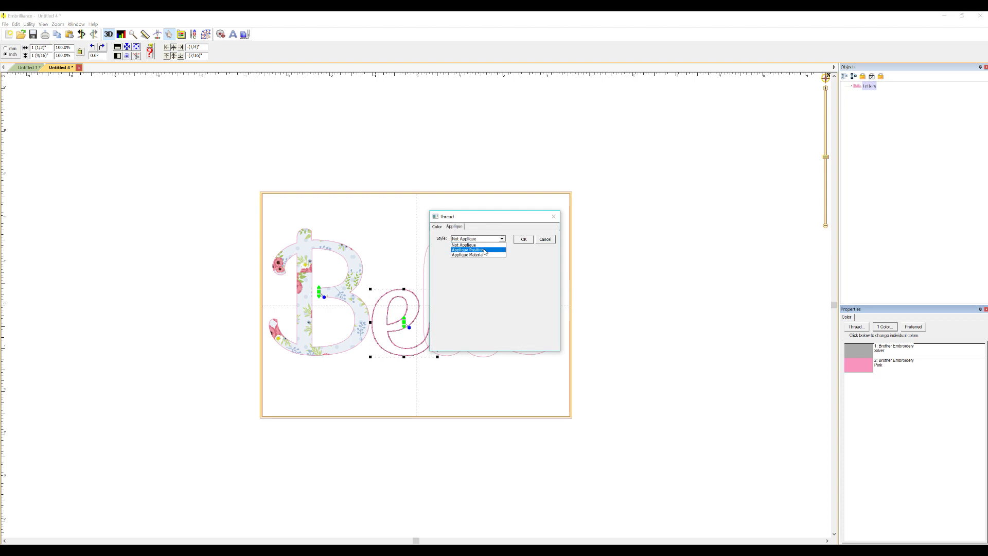
{"action": "left_click", "coordinate": [485, 251]}
{"action": "left_click", "coordinate": [473, 264]}
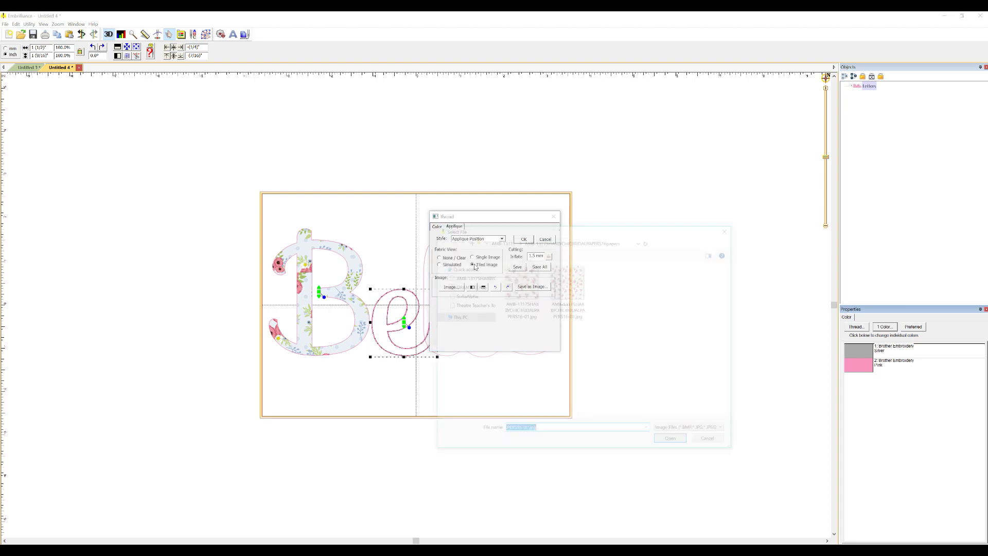
{"action": "double_click", "coordinate": [566, 286]}
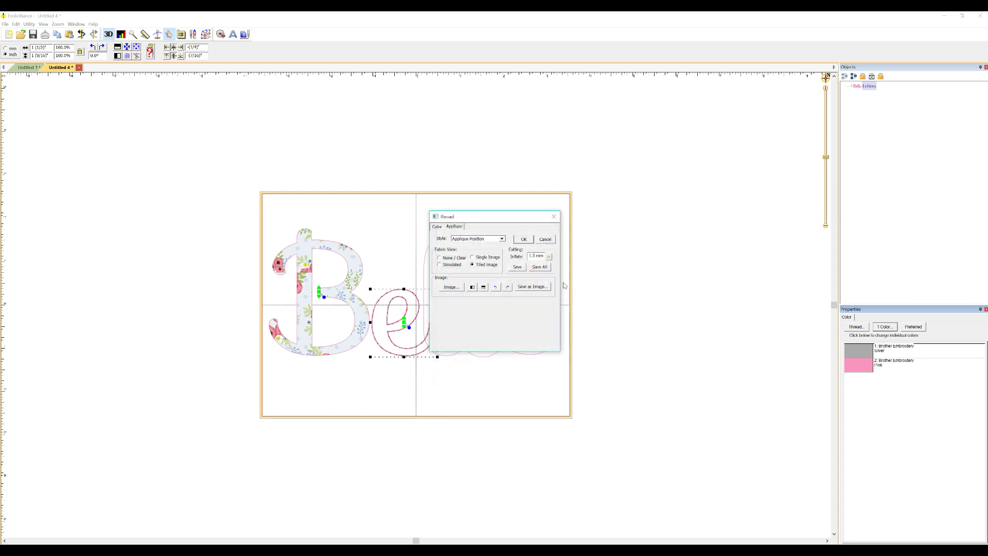
{"action": "left_click", "coordinate": [524, 240]}
{"action": "left_click", "coordinate": [447, 298]}
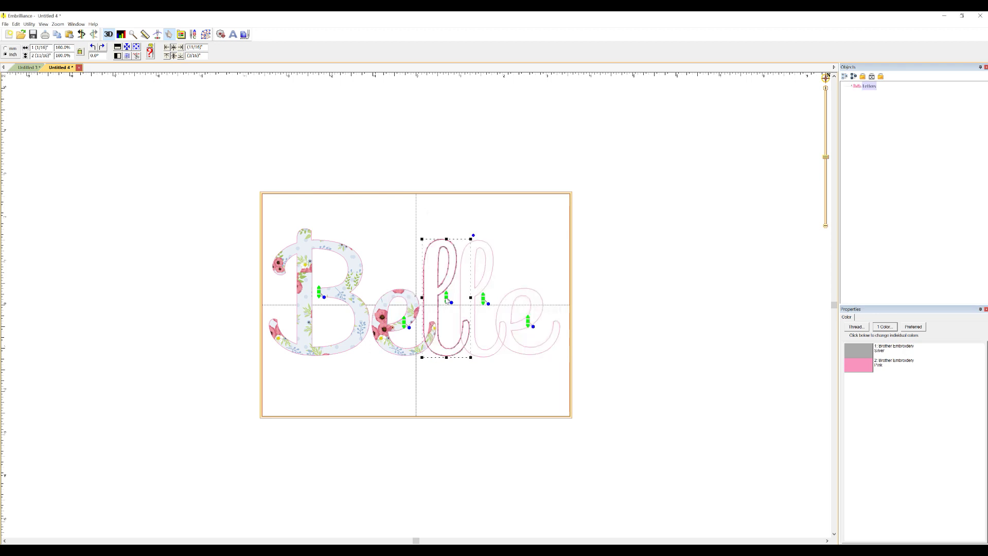
Make the first l an Applique Position piece tiled with the second floral JPG.
{"action": "double_click", "coordinate": [869, 352]}
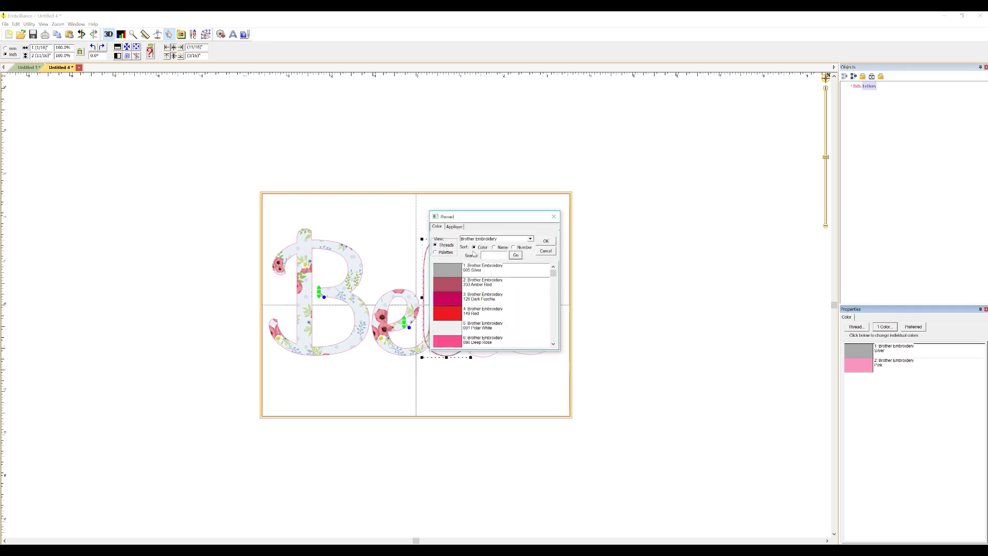
{"action": "left_click", "coordinate": [455, 226]}
{"action": "left_click", "coordinate": [478, 239]}
{"action": "left_click", "coordinate": [478, 244]}
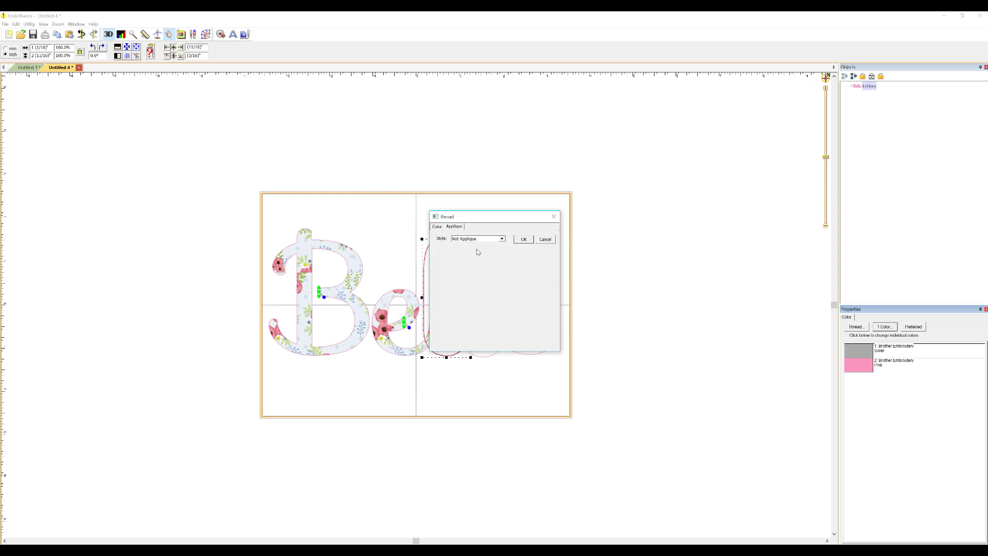
{"action": "left_click", "coordinate": [473, 266]}
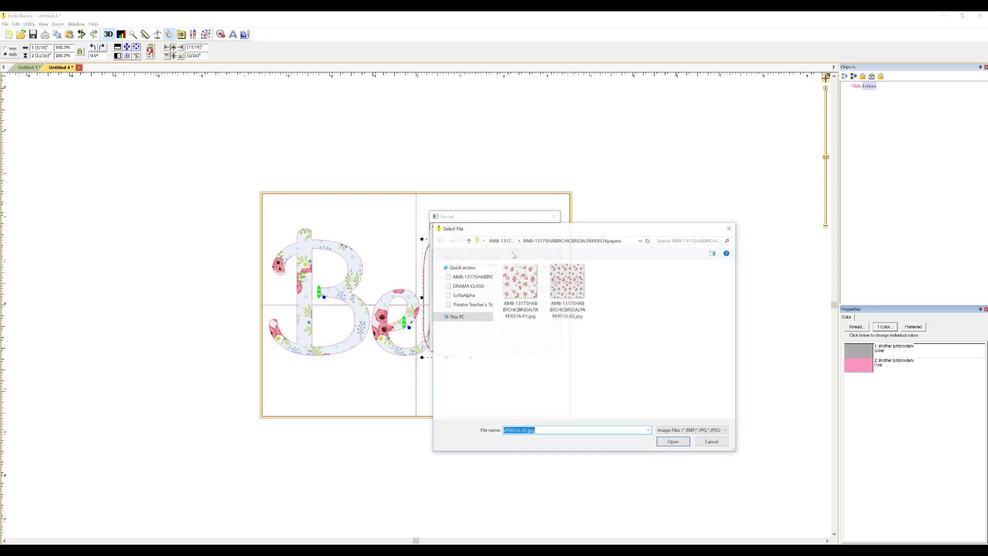
{"action": "double_click", "coordinate": [575, 291]}
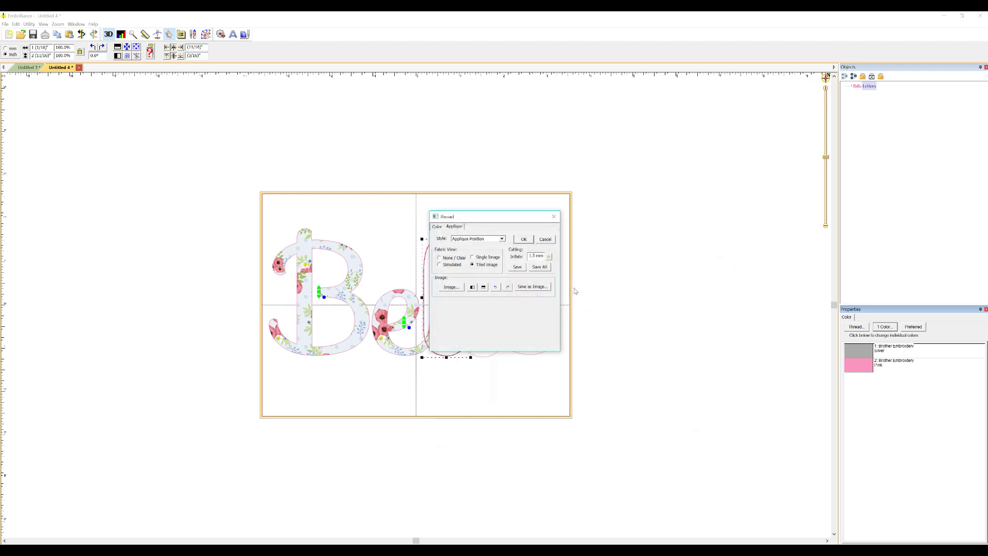
{"action": "left_click", "coordinate": [524, 241]}
Give the second l the same tiled floral applique fabric.
{"action": "left_click", "coordinate": [483, 300]}
{"action": "left_click", "coordinate": [852, 352]}
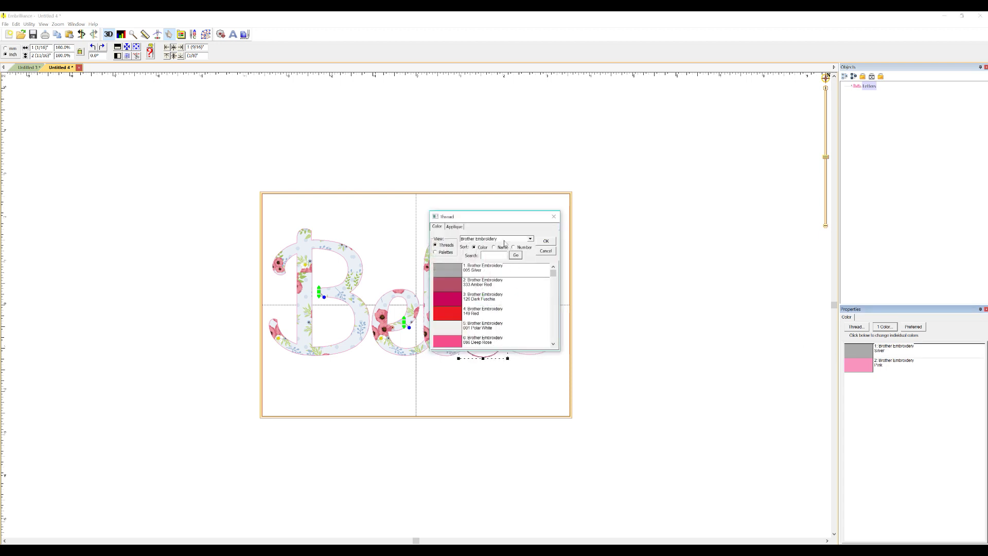
{"action": "left_click", "coordinate": [455, 227]}
{"action": "left_click", "coordinate": [478, 239]}
{"action": "left_click", "coordinate": [471, 248]}
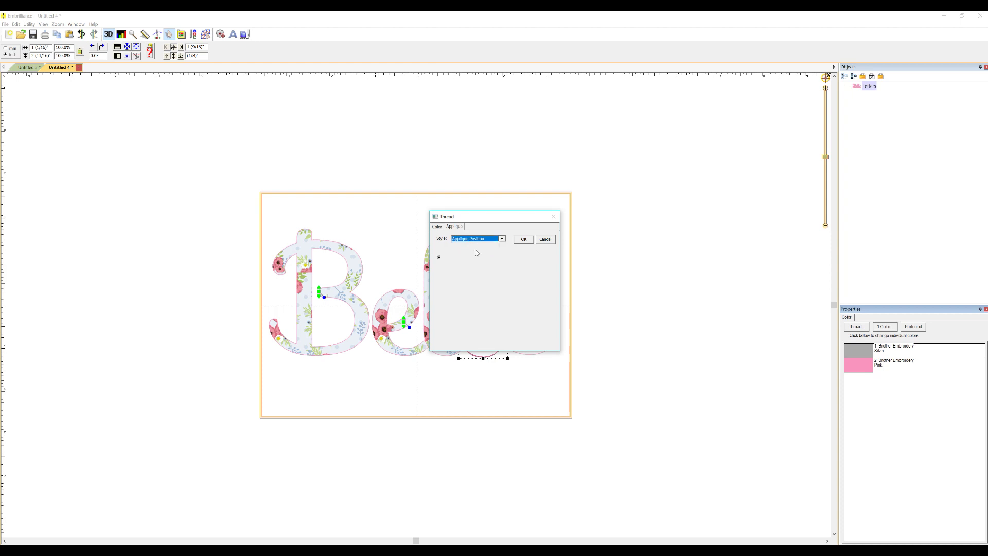
{"action": "left_click", "coordinate": [473, 265]}
{"action": "double_click", "coordinate": [569, 288]}
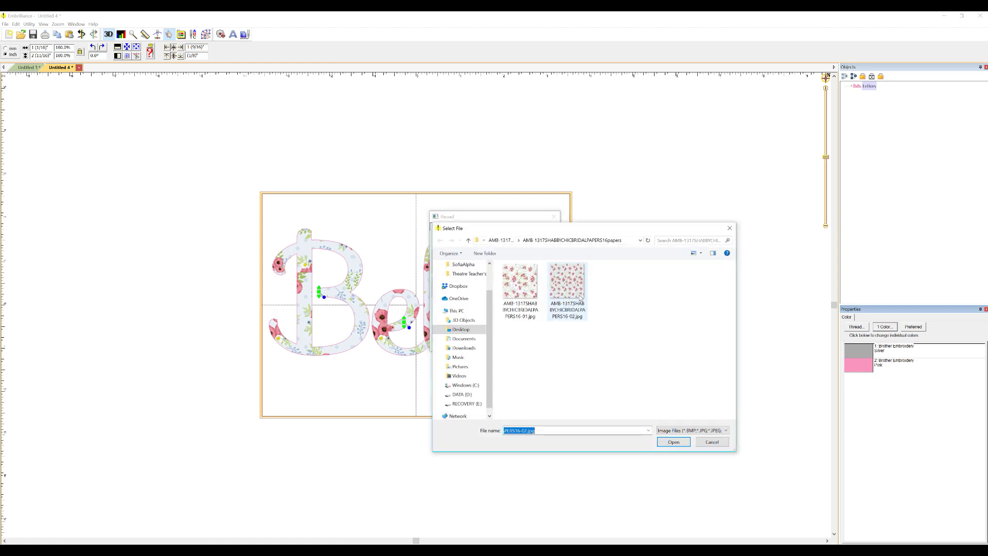
{"action": "key", "text": "Return"}
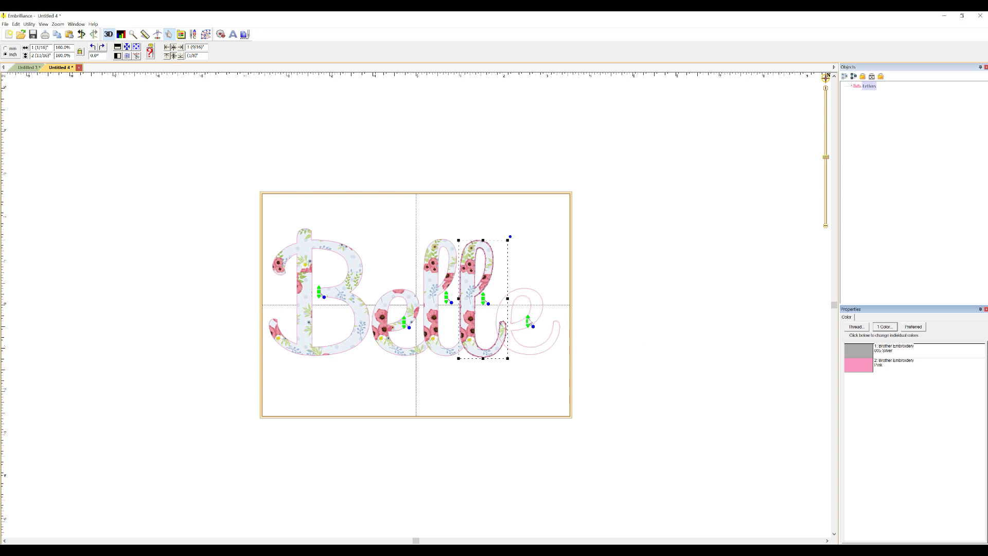
{"action": "left_click", "coordinate": [532, 323]}
{"action": "double_click", "coordinate": [853, 357]}
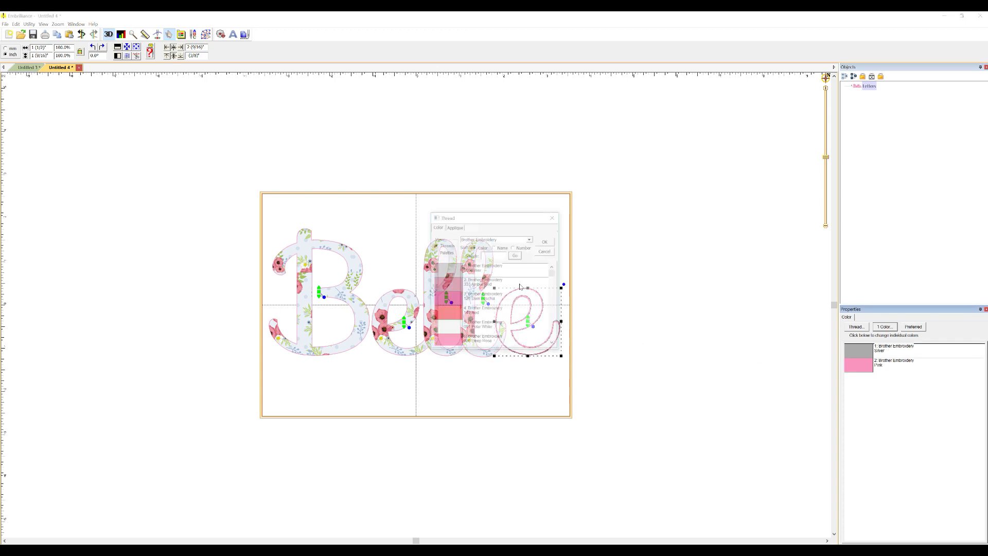
Make the final e a floral-fabric Applique Position piece and preview it as a single image.
{"action": "left_click", "coordinate": [455, 226]}
{"action": "left_click", "coordinate": [479, 239]}
{"action": "left_click", "coordinate": [486, 250]}
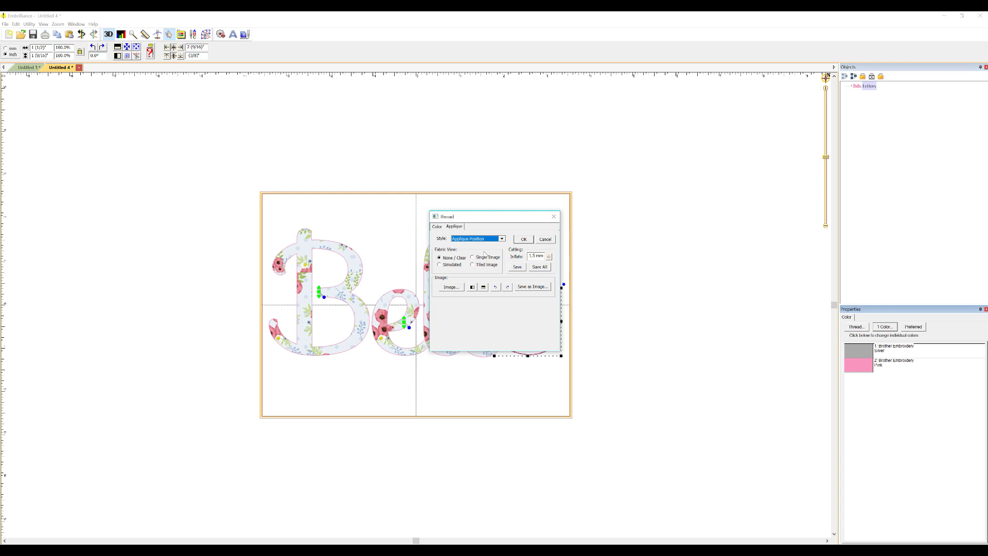
{"action": "left_click", "coordinate": [472, 265]}
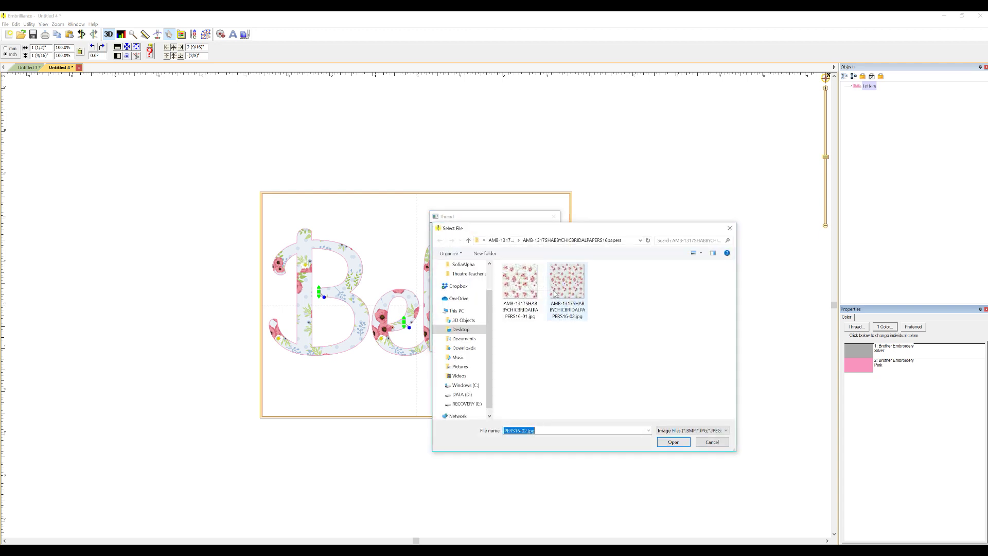
{"action": "key", "text": "Return"}
{"action": "left_click_drag", "start_coordinate": [524, 219], "coordinate": [689, 223]}
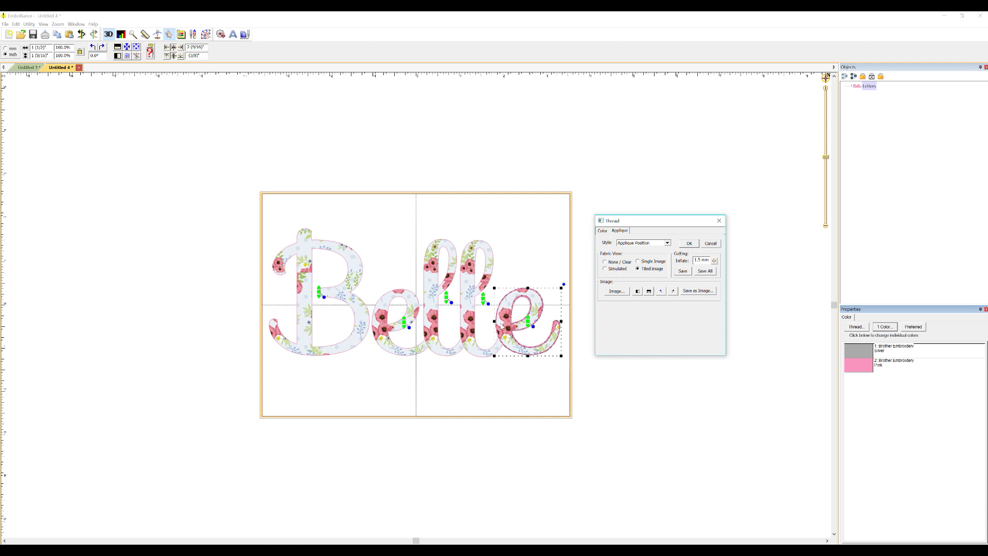
{"action": "left_click", "coordinate": [639, 262]}
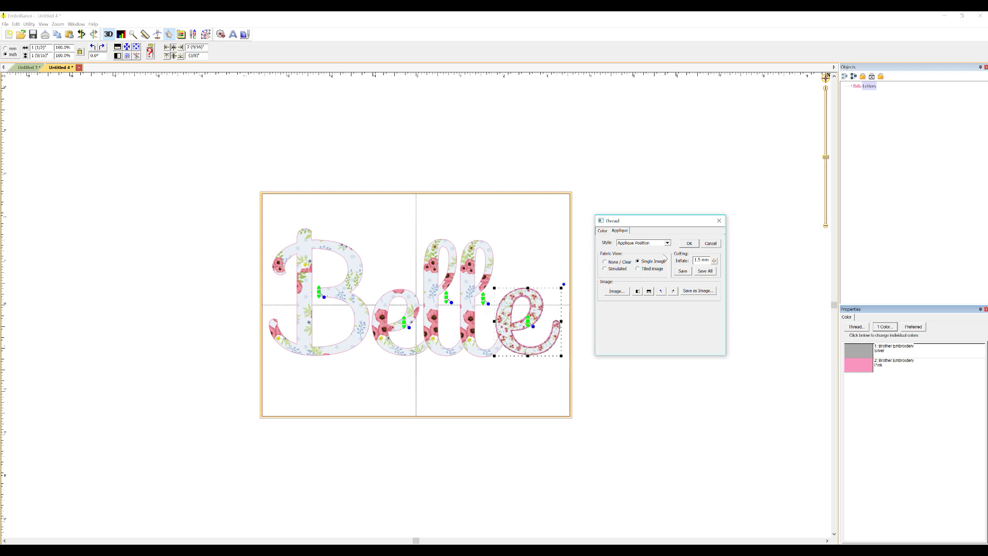
Switch the final e back to Tiled Image and confirm the thread settings.
{"action": "left_click", "coordinate": [639, 269]}
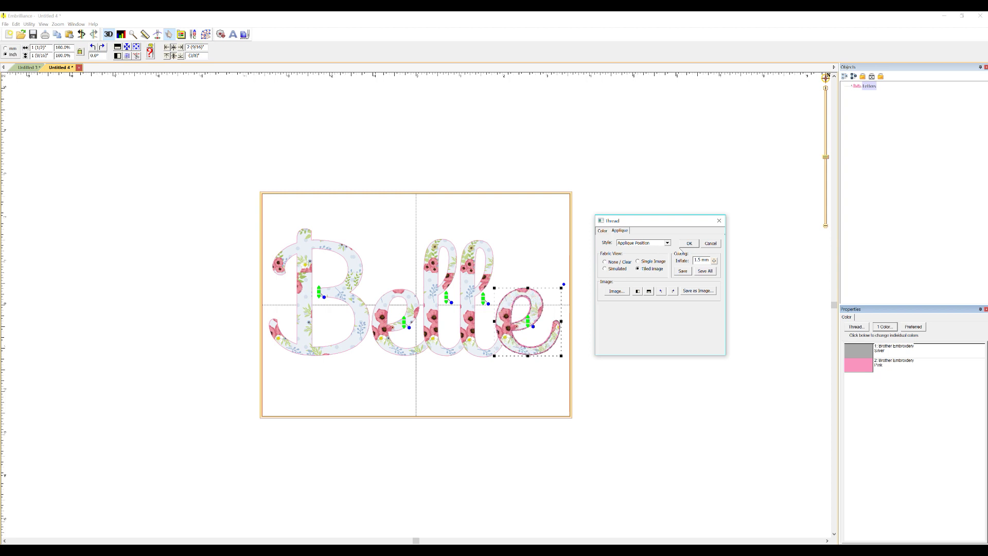
{"action": "left_click", "coordinate": [689, 244]}
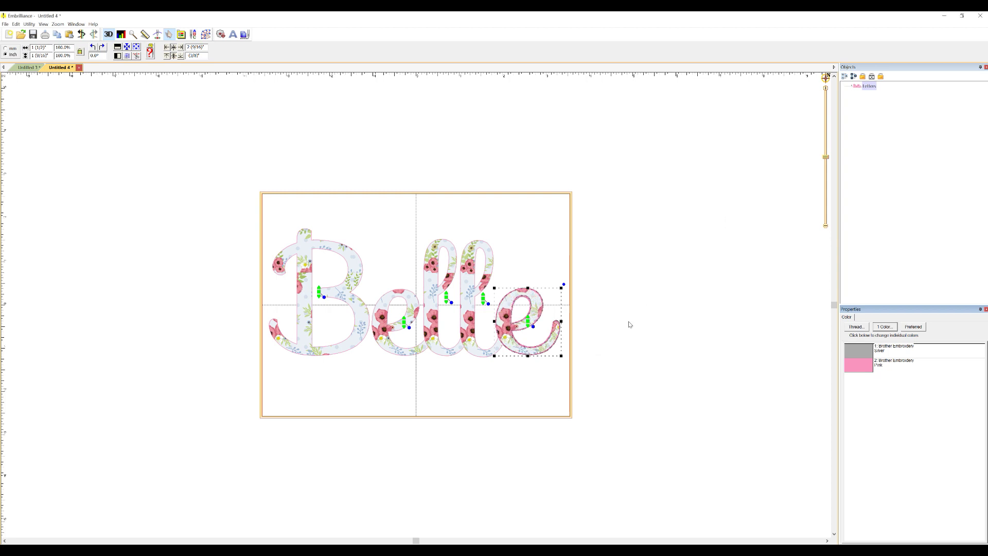
{"action": "left_click", "coordinate": [542, 241]}
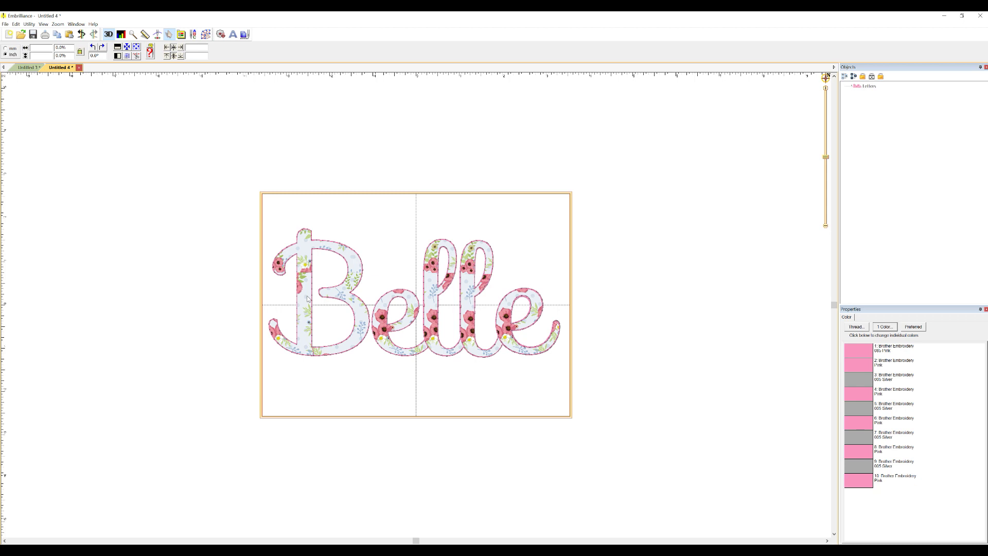
{"action": "left_click", "coordinate": [309, 300]}
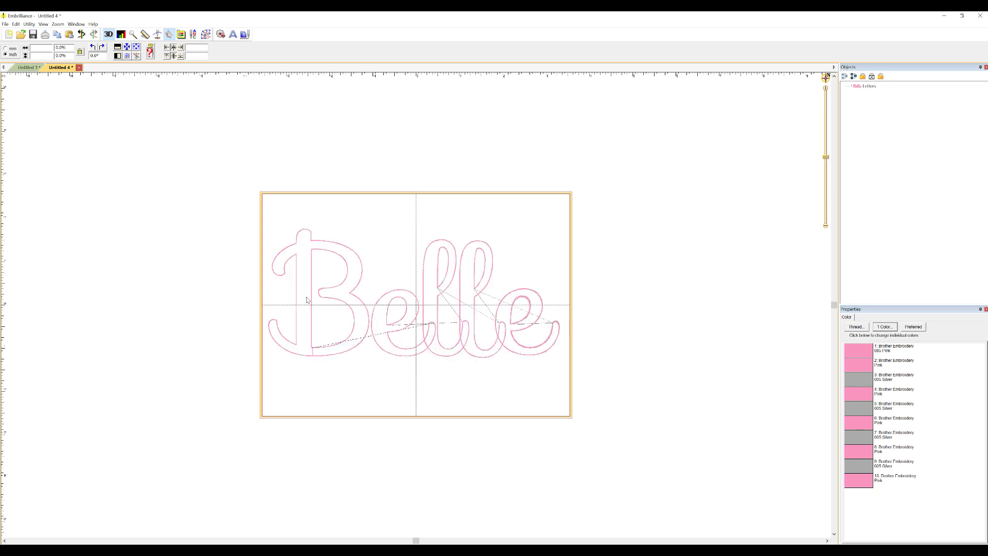